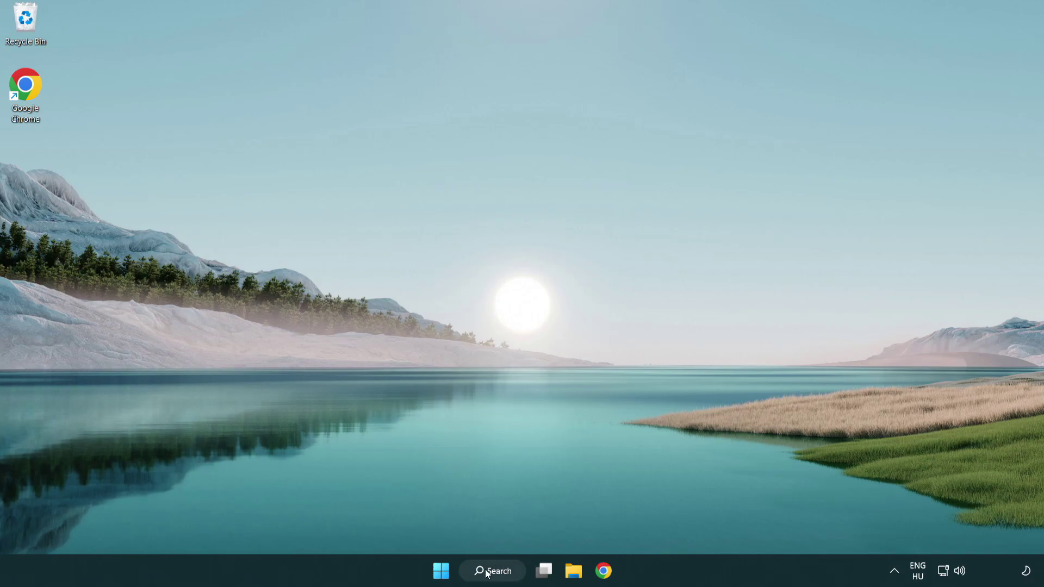
- Search Windows for 'device manager' and launch Device Manager from the best match
click(498, 572)
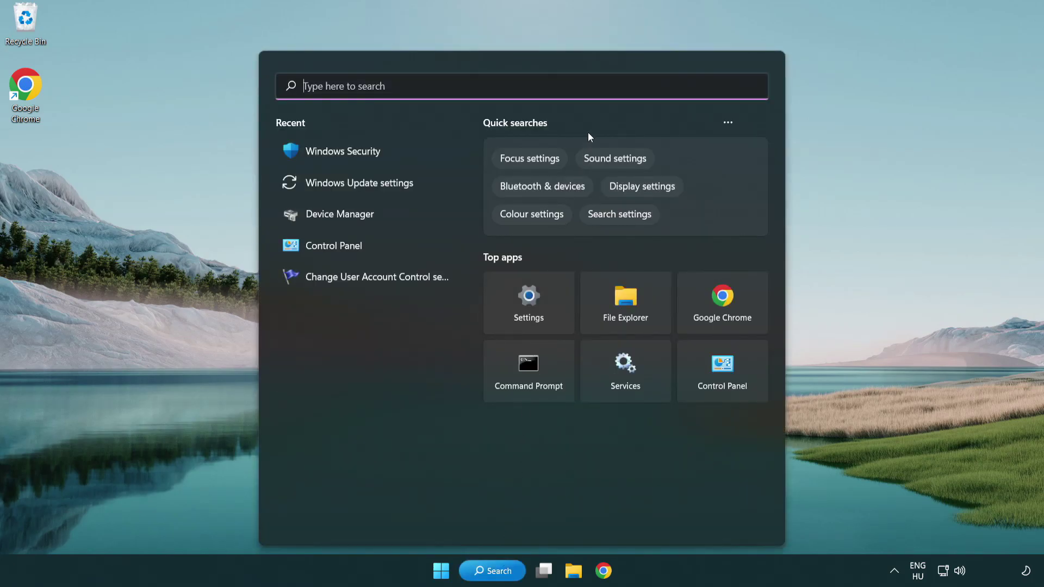
text(device )
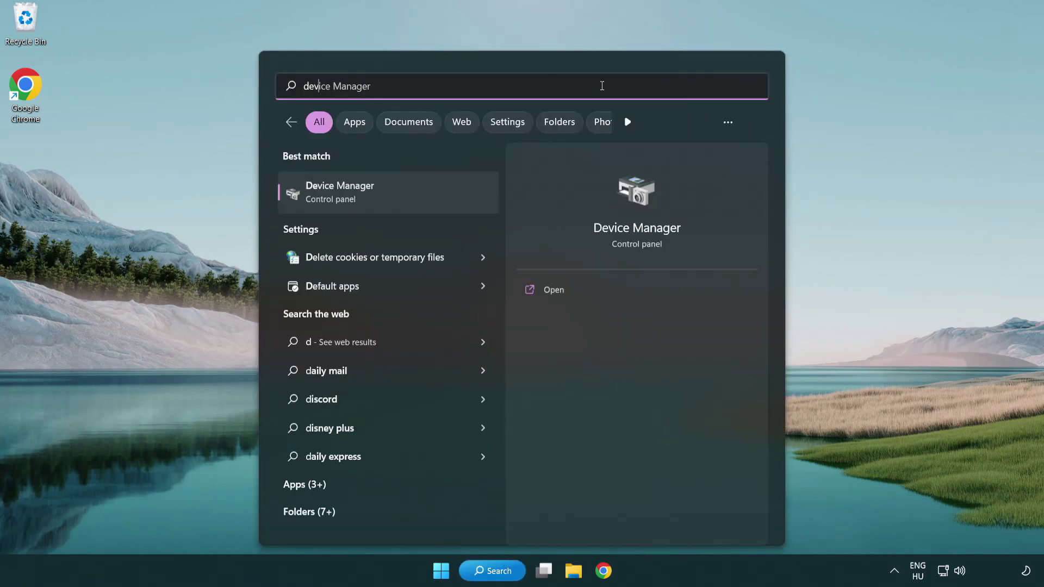
text(manager)
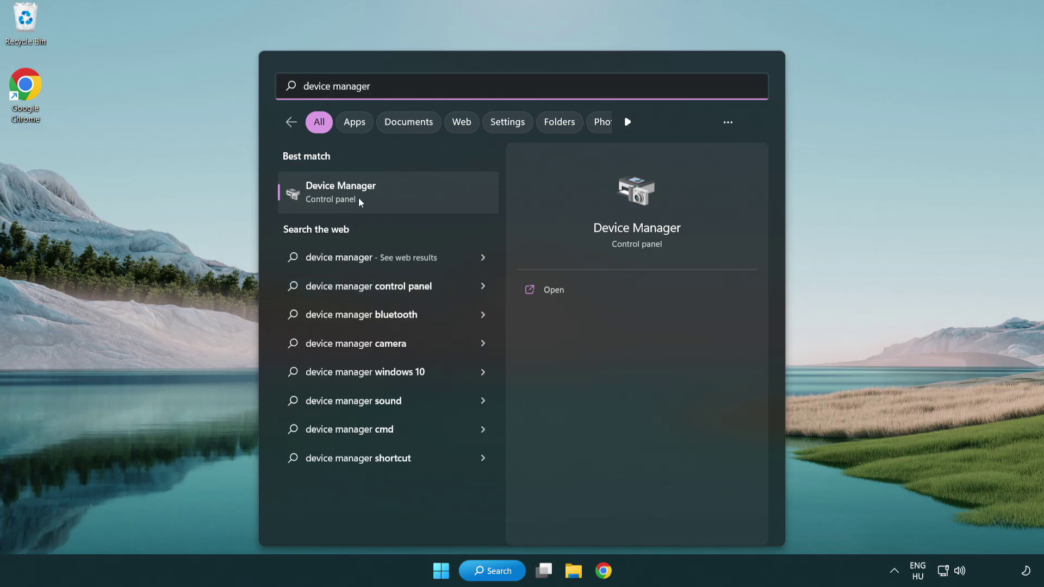
click(418, 198)
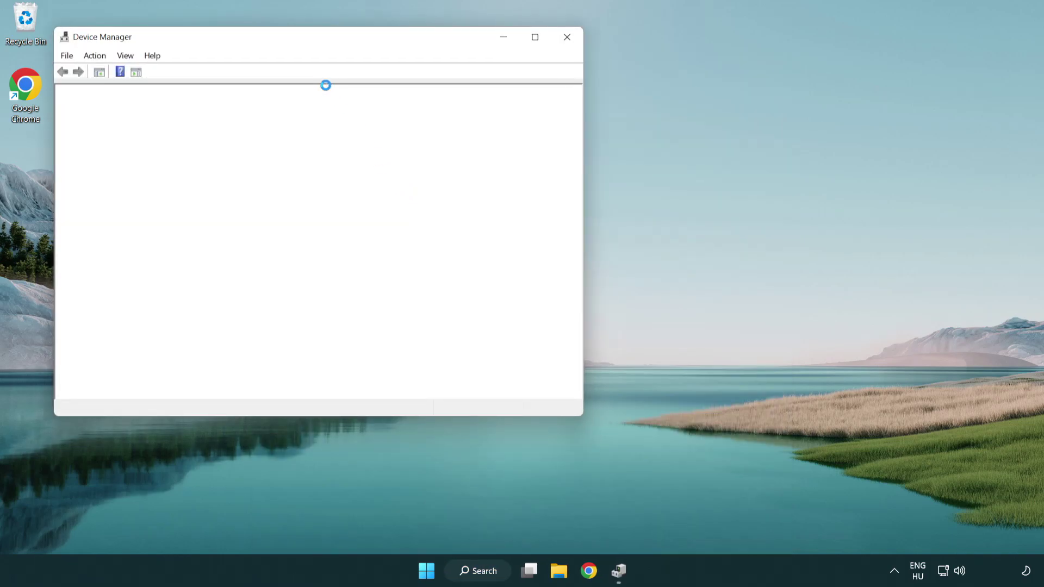
- Center the Device Manager window and expand Display adapters to select VMware SVGA 3D
drag(284, 39, 459, 104)
click(292, 222)
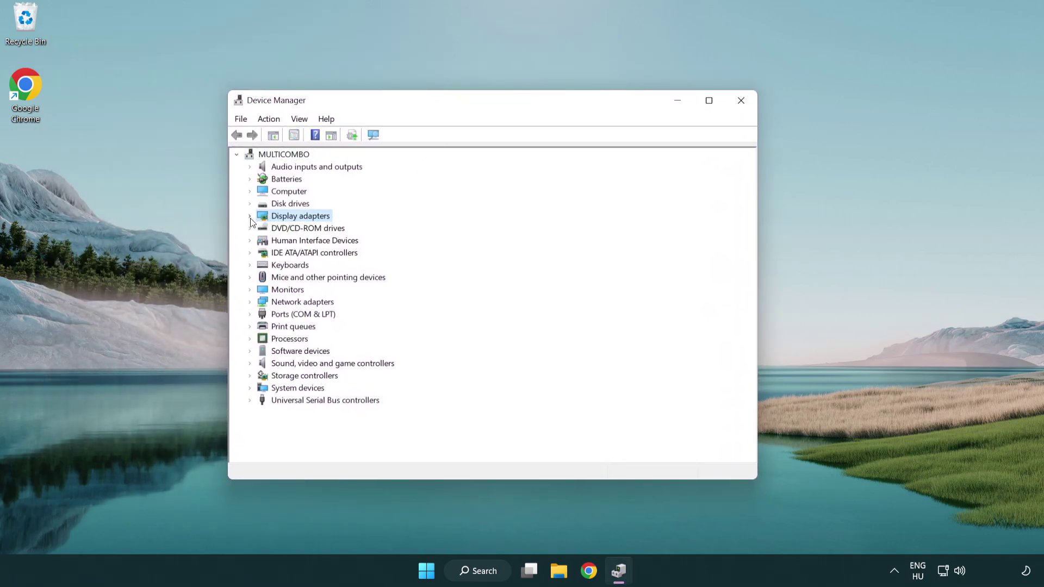
click(250, 216)
click(309, 230)
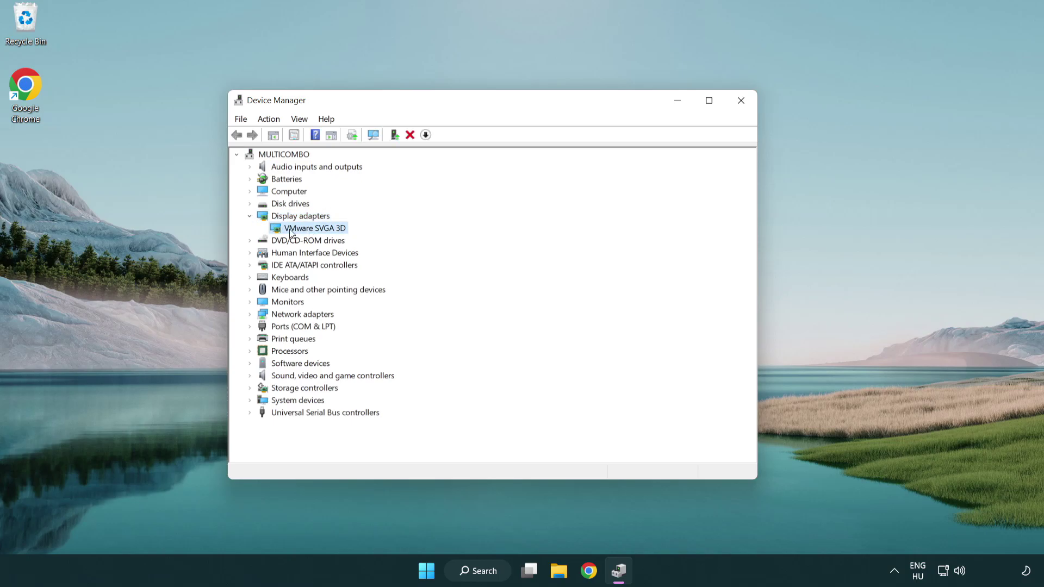
- Update the VMware SVGA 3D driver automatically; the best driver is already installed
right_click(311, 232)
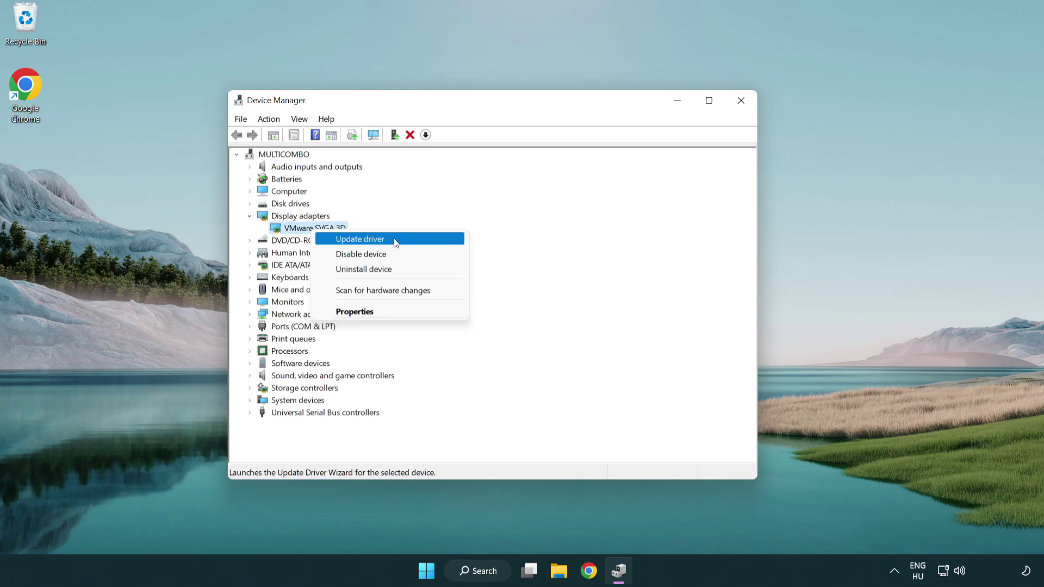
click(411, 239)
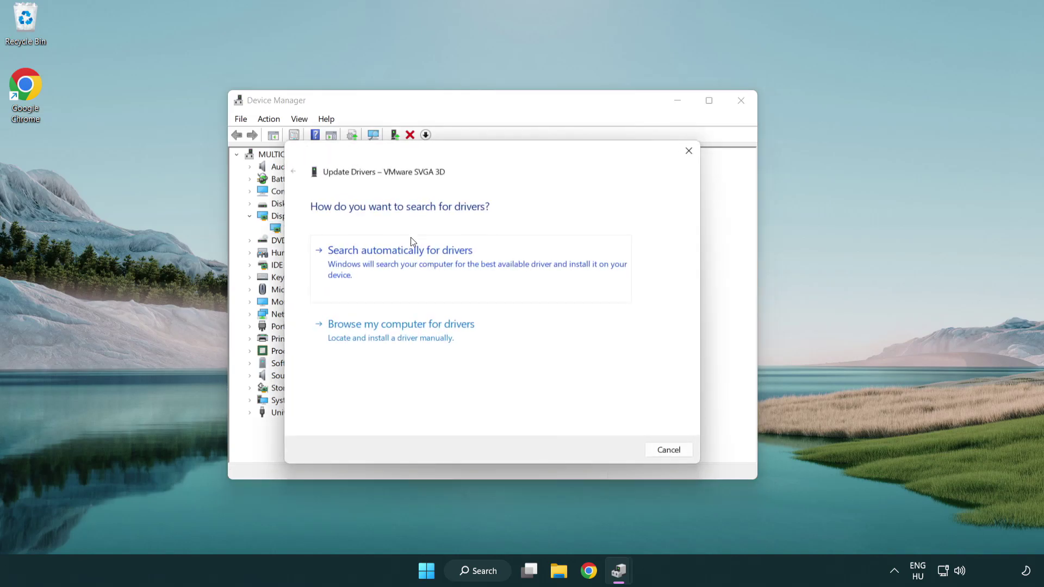
drag(433, 154, 455, 147)
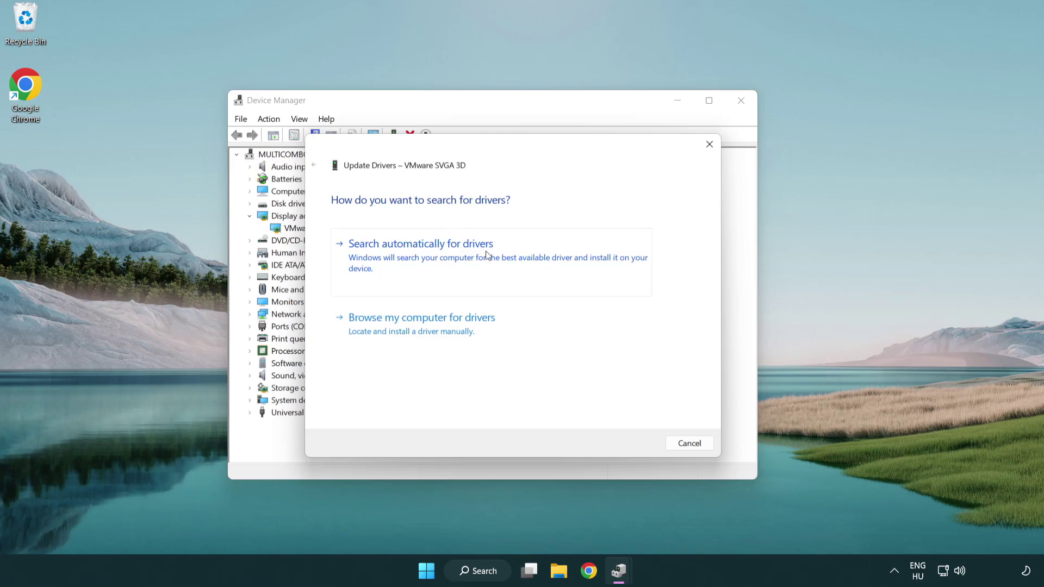
click(458, 253)
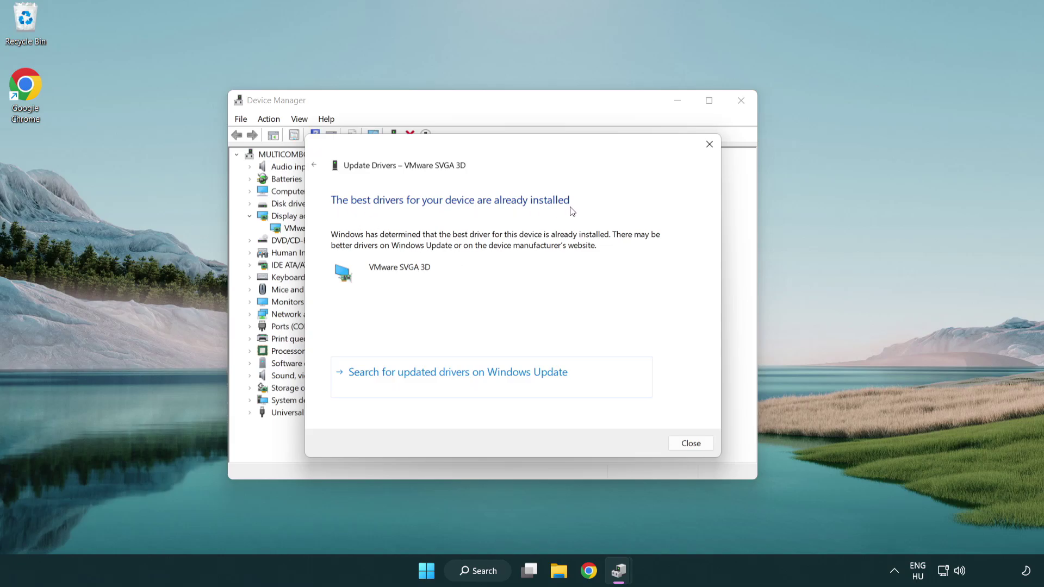
click(693, 446)
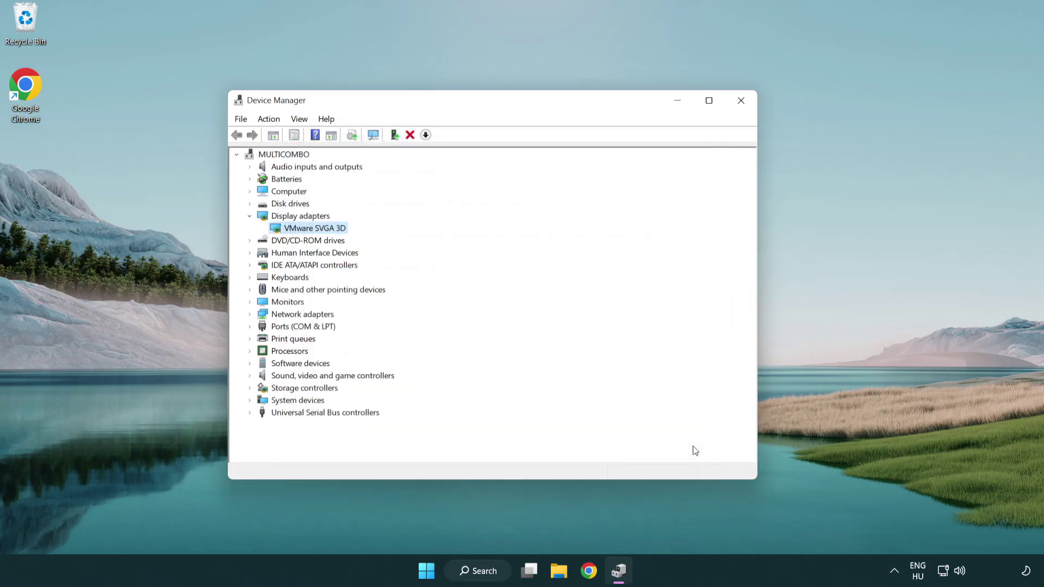
- Close Device Manager and search Windows for 'update'
click(742, 101)
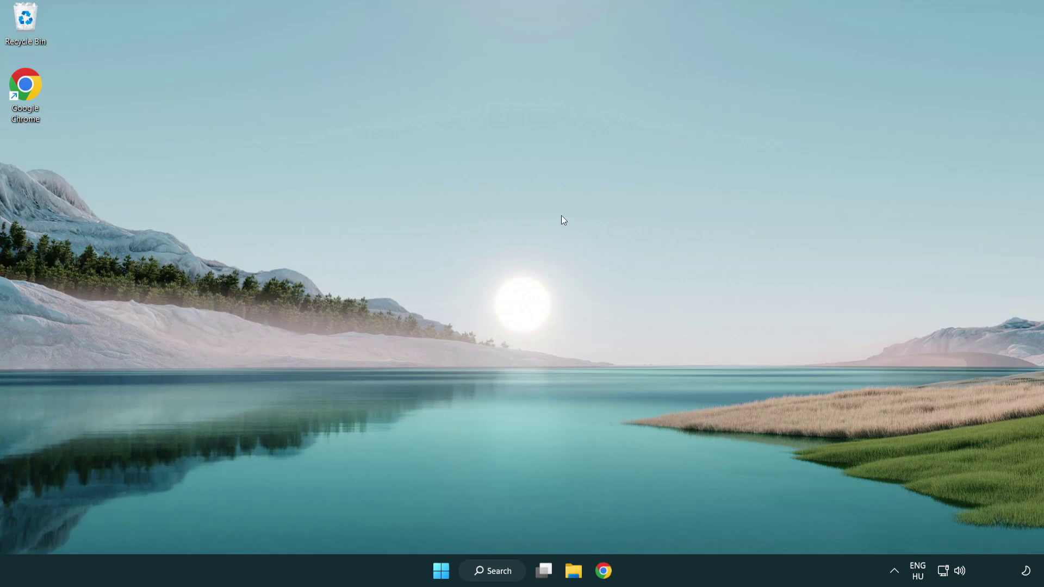
click(503, 571)
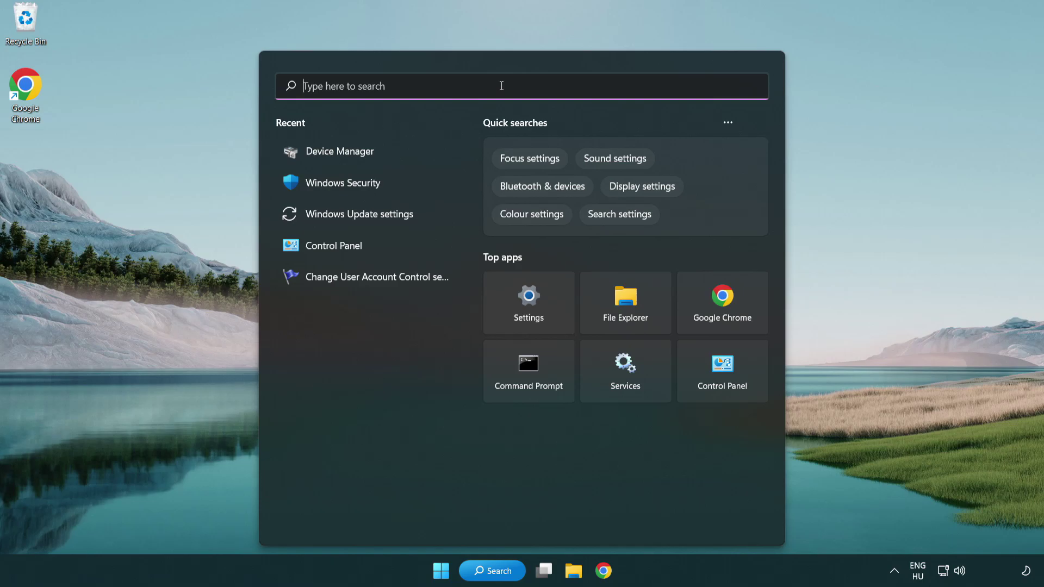
text(update)
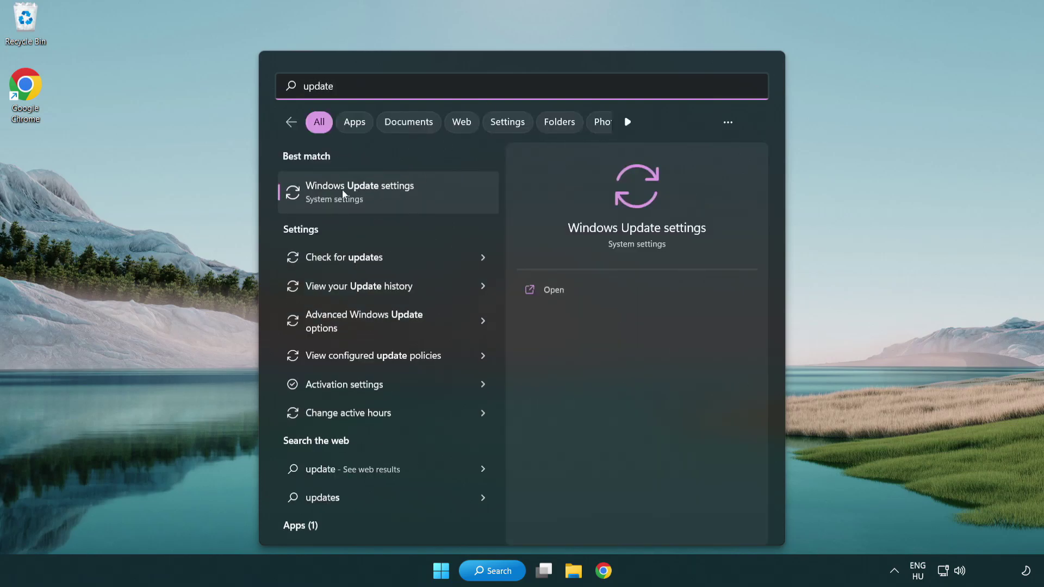
- Check for updates in Windows Update, confirming it is up to date, then close Settings
click(407, 198)
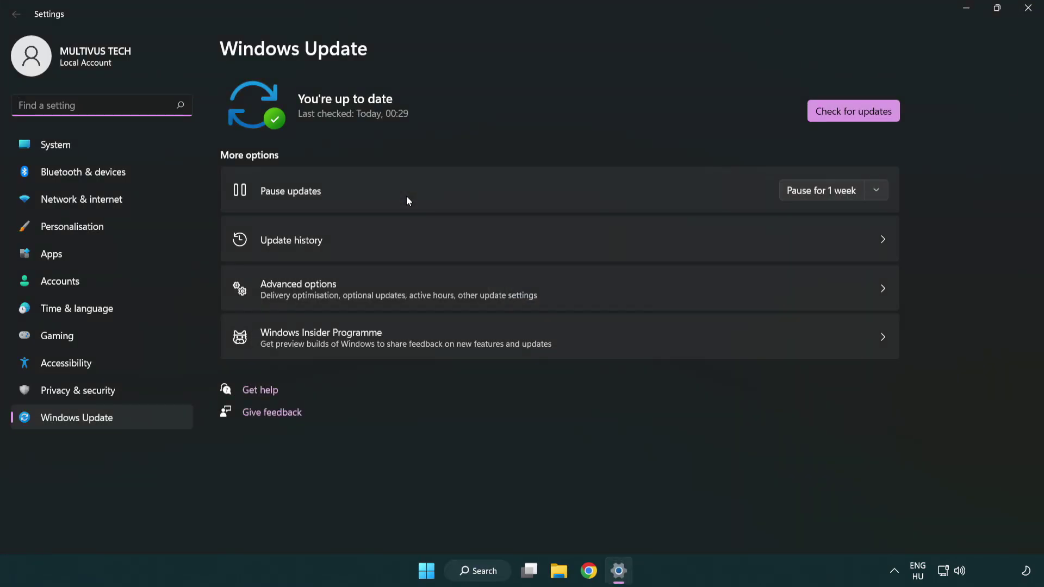
click(875, 116)
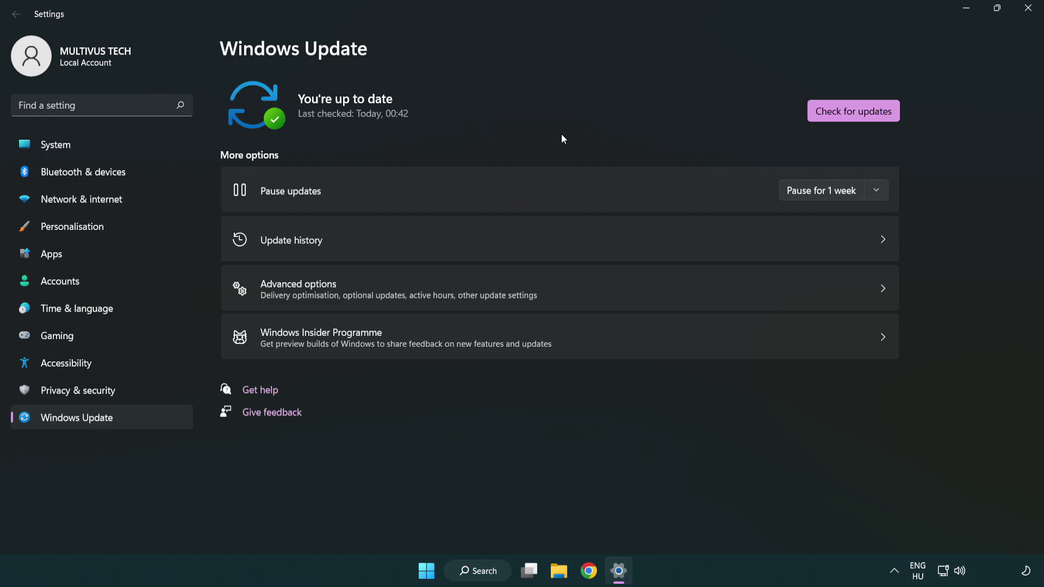
click(1025, 16)
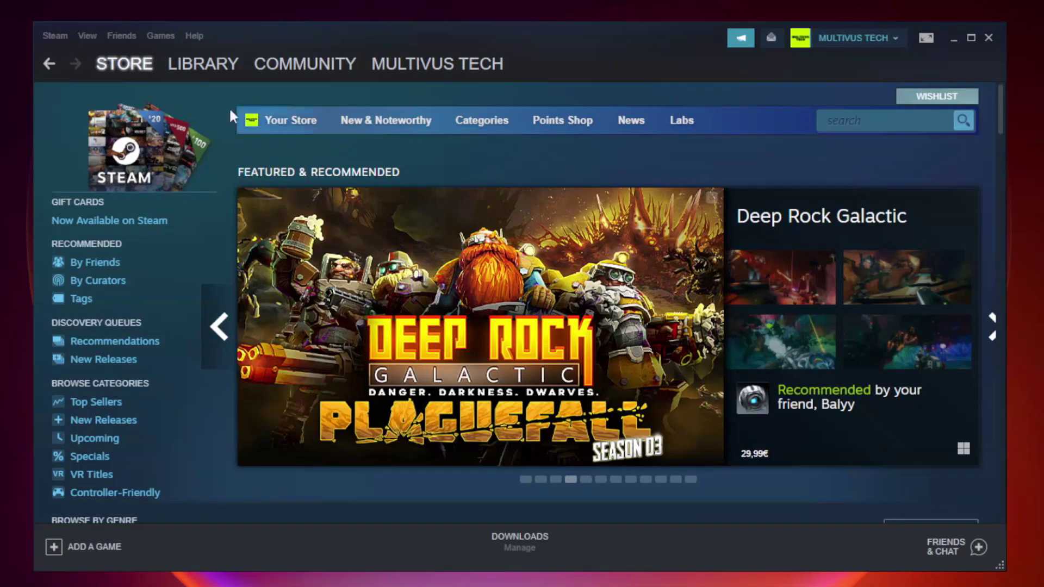
- Switch Steam from the Store to the Library and bring up options for YOUR NOT WORKING GAME
mouse_move(206, 65)
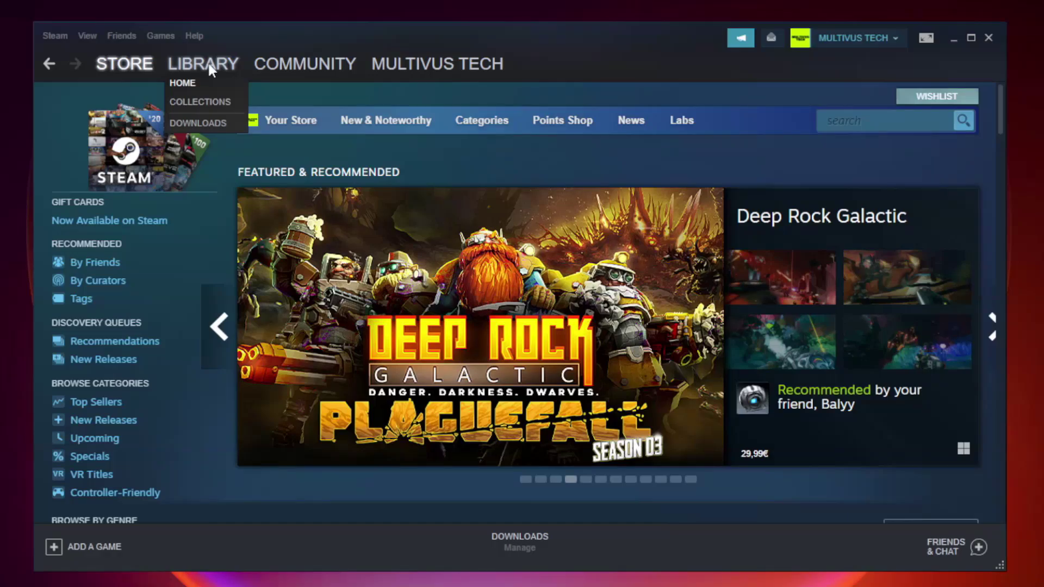
click(211, 70)
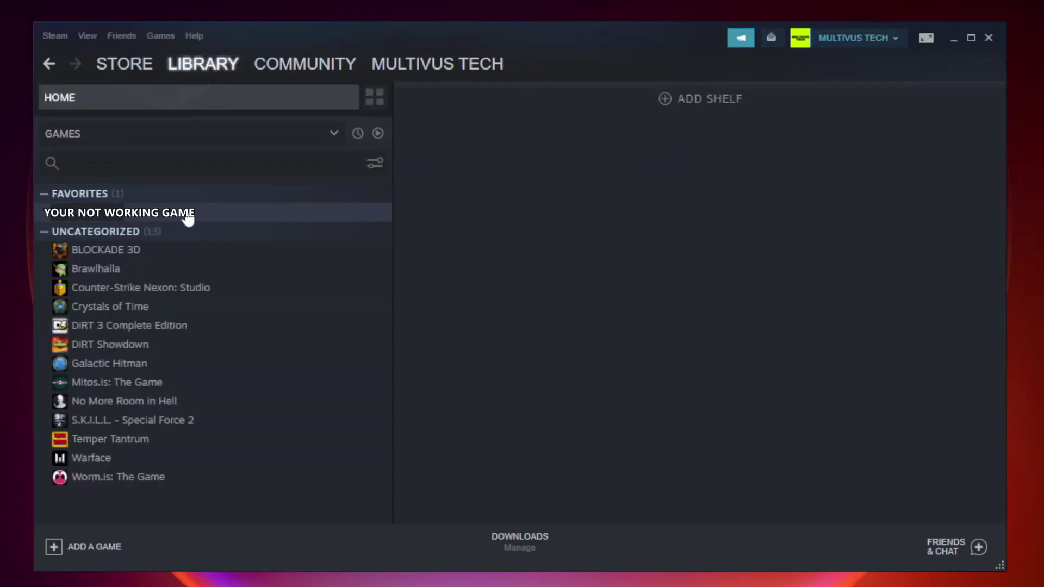
right_click(225, 218)
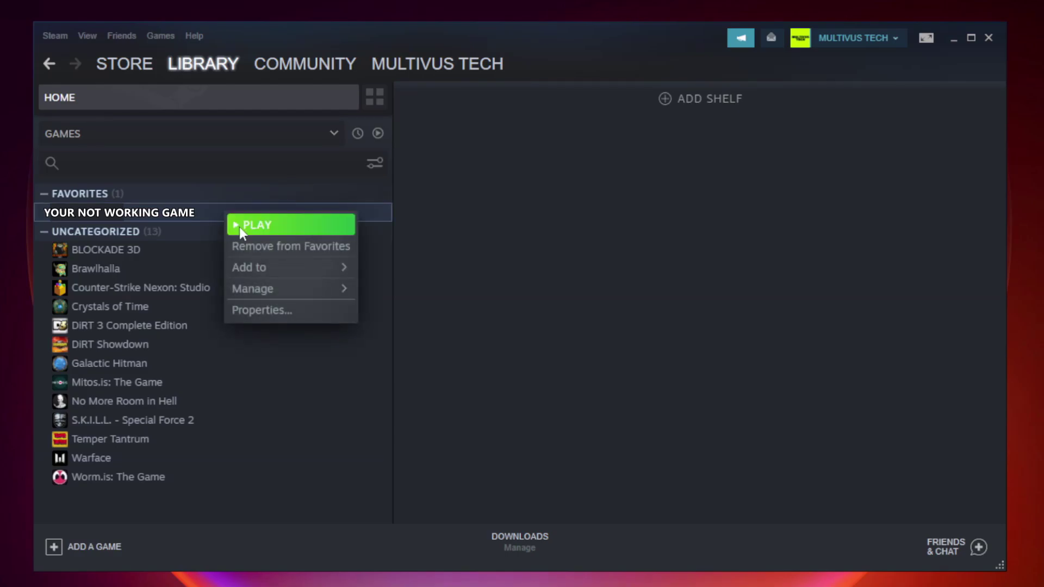
- Verify the game's local files from its Steam properties, validating all 9192 files
click(288, 308)
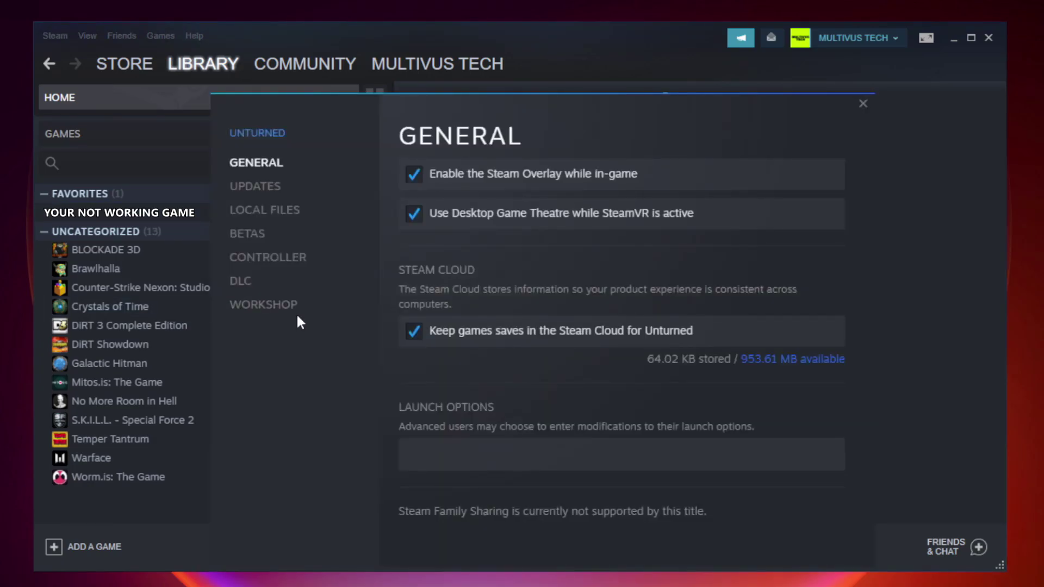
click(279, 218)
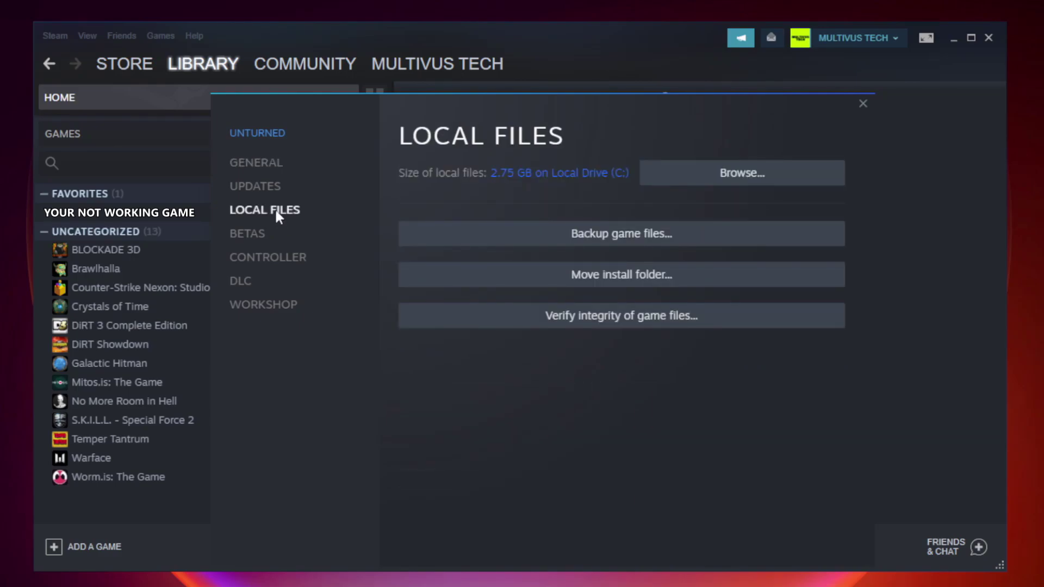
click(633, 321)
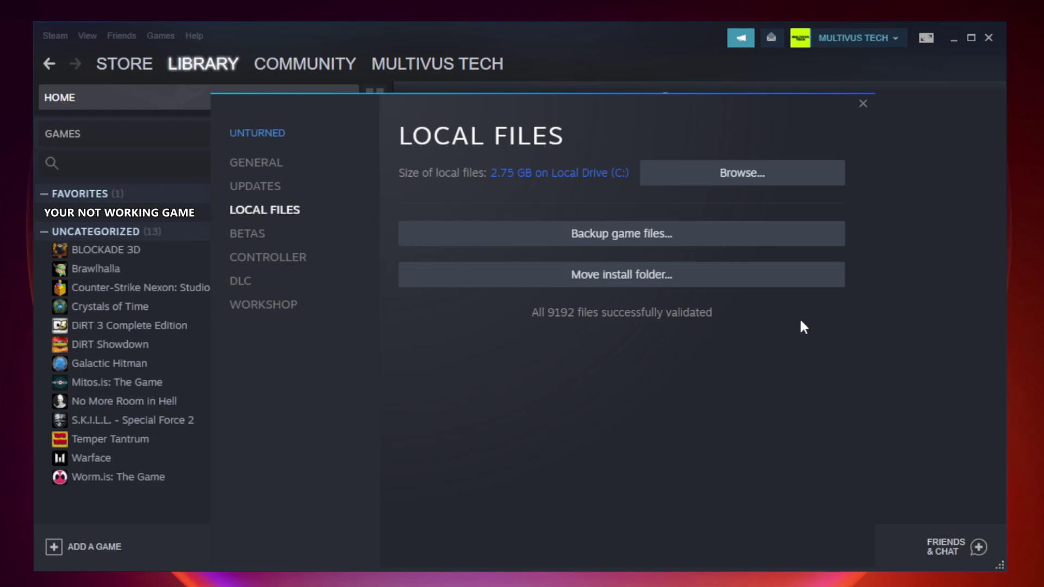
- Open the game's install folder and show the YOUR NOT WORKING GAME shortcut's properties fully
click(746, 187)
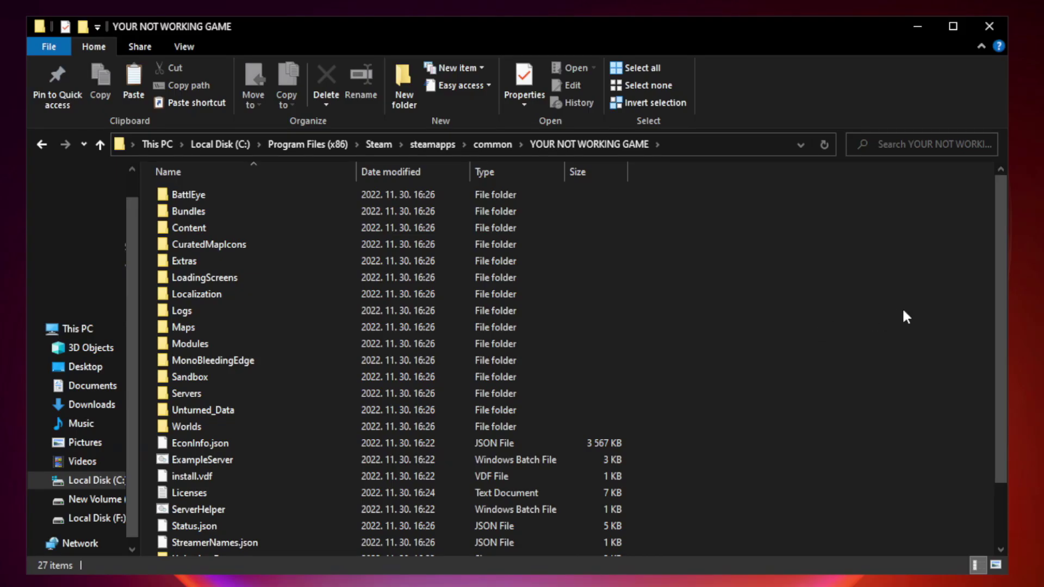
drag(1003, 290, 1003, 374)
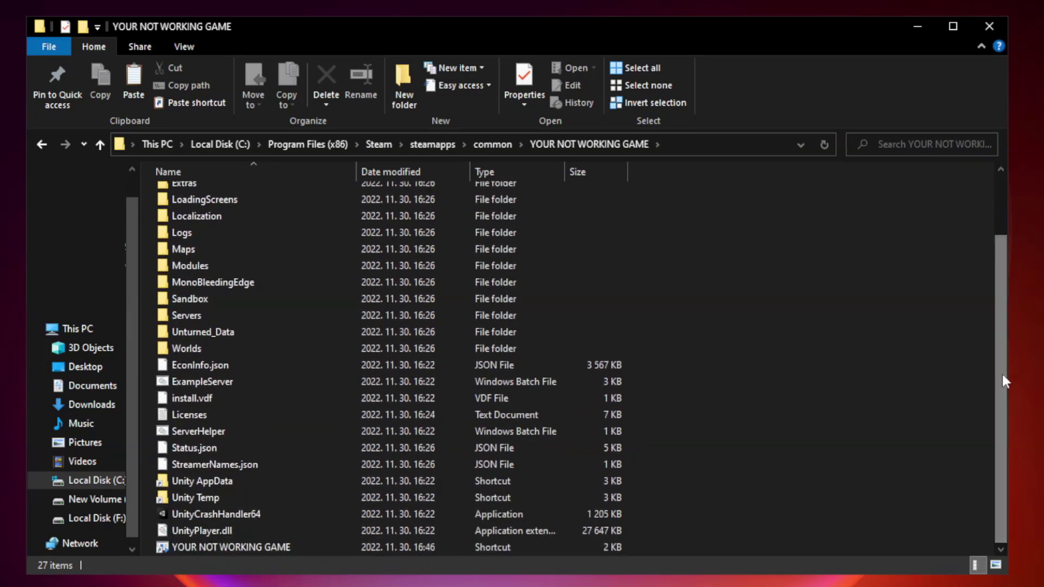
click(415, 547)
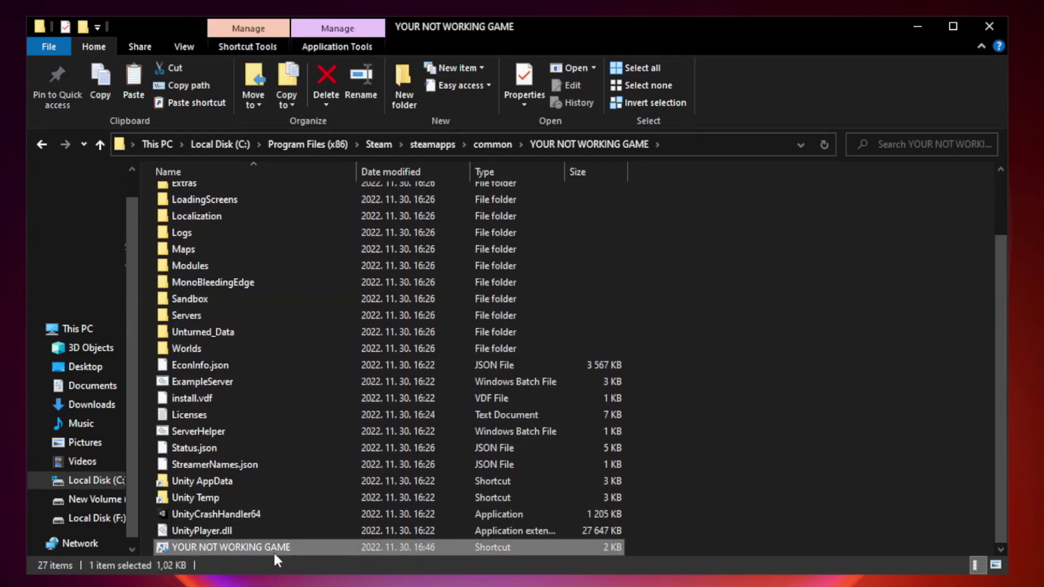
right_click(356, 549)
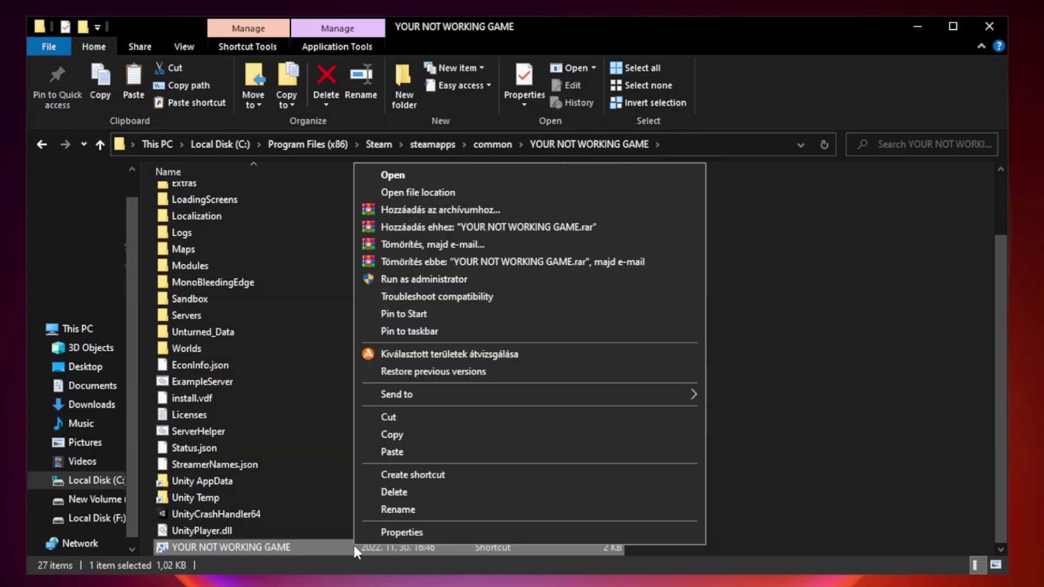
click(526, 533)
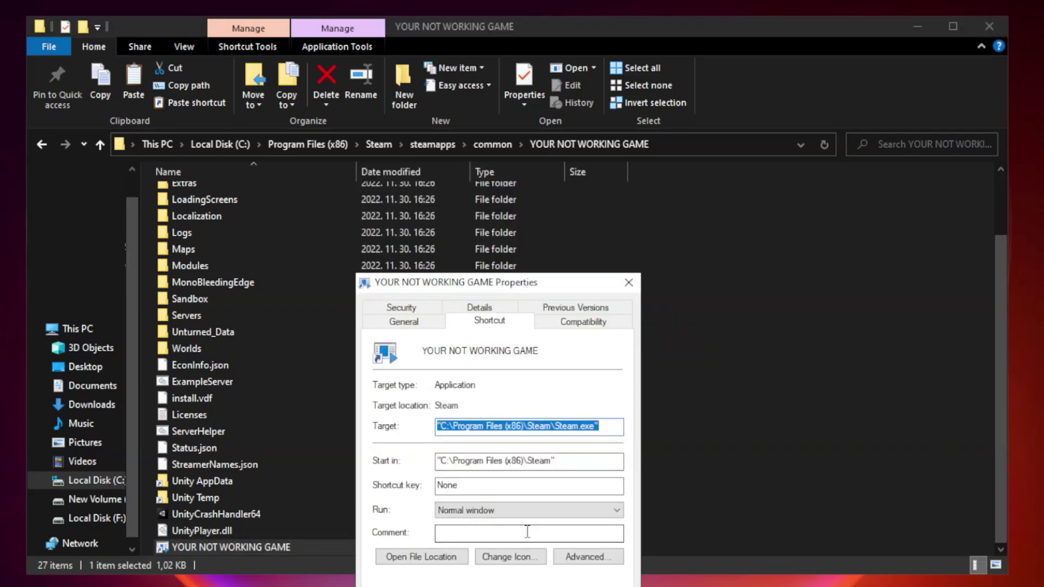
drag(520, 288, 519, 119)
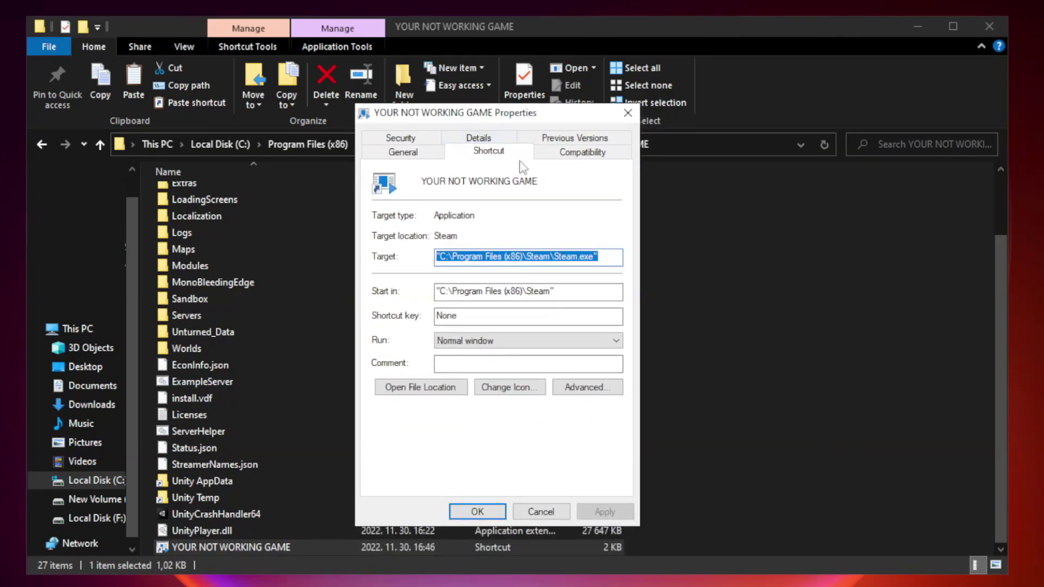
- Set the shortcut's compatibility to Windows 8, run as administrator, fullscreen optimizations off, and apply
click(579, 155)
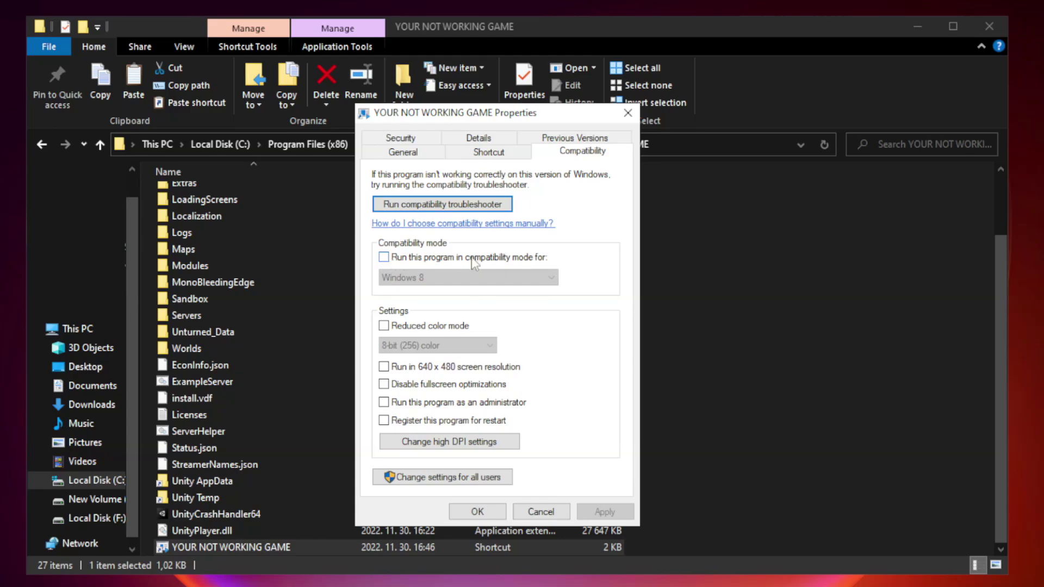
click(414, 258)
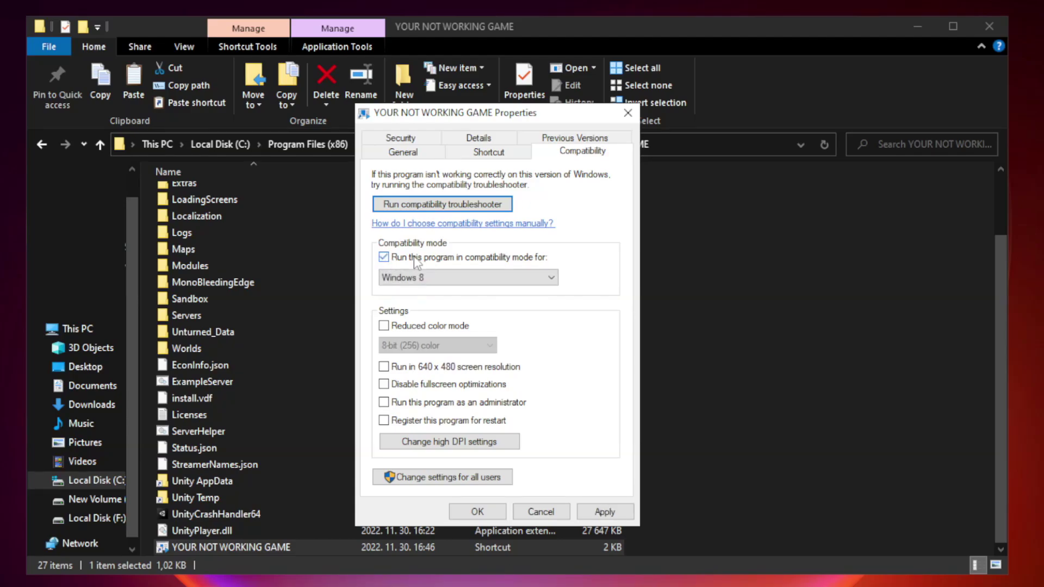
click(467, 278)
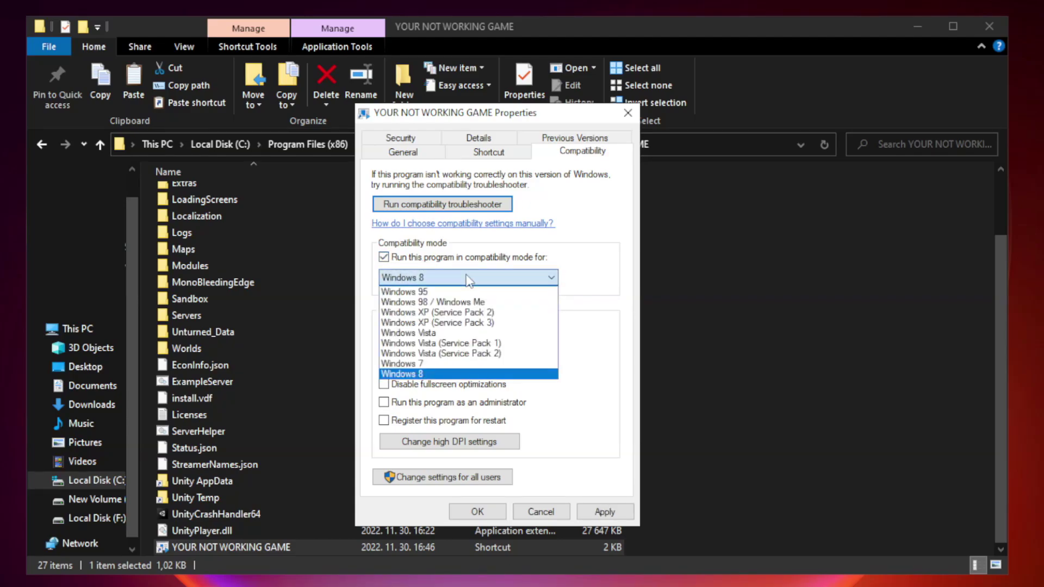
click(441, 374)
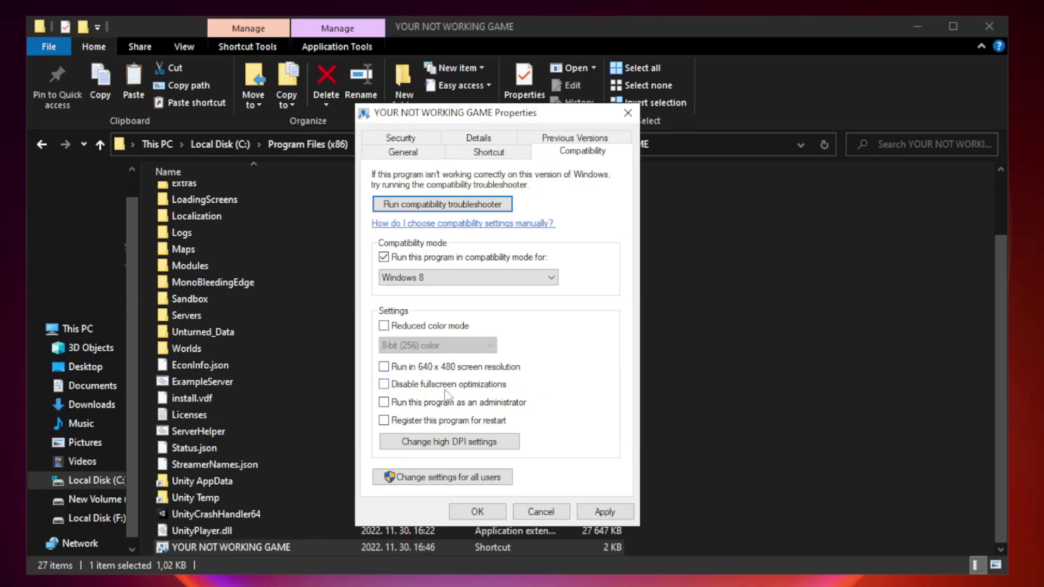
click(409, 387)
click(410, 404)
click(611, 514)
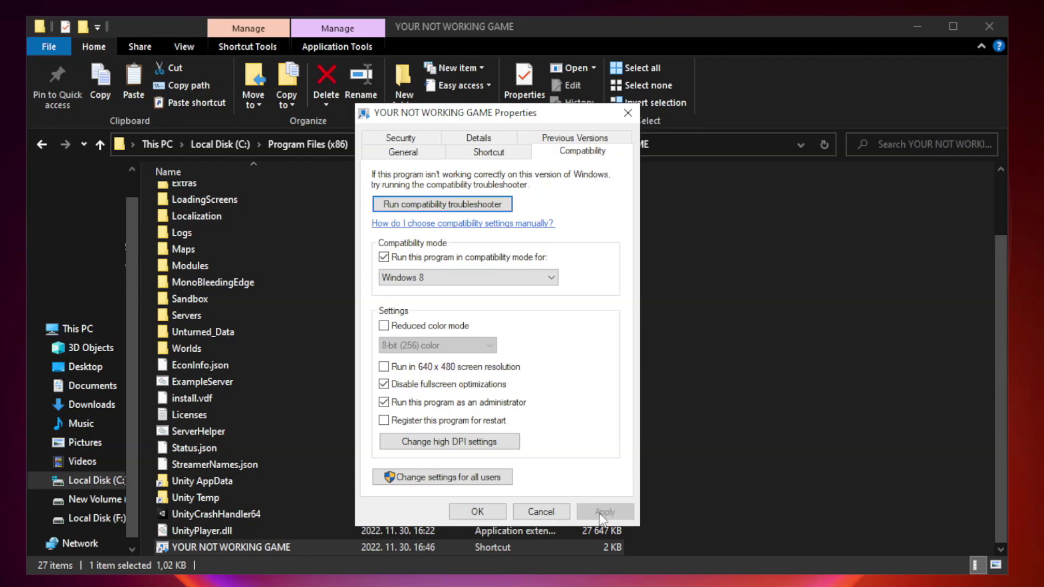
click(477, 512)
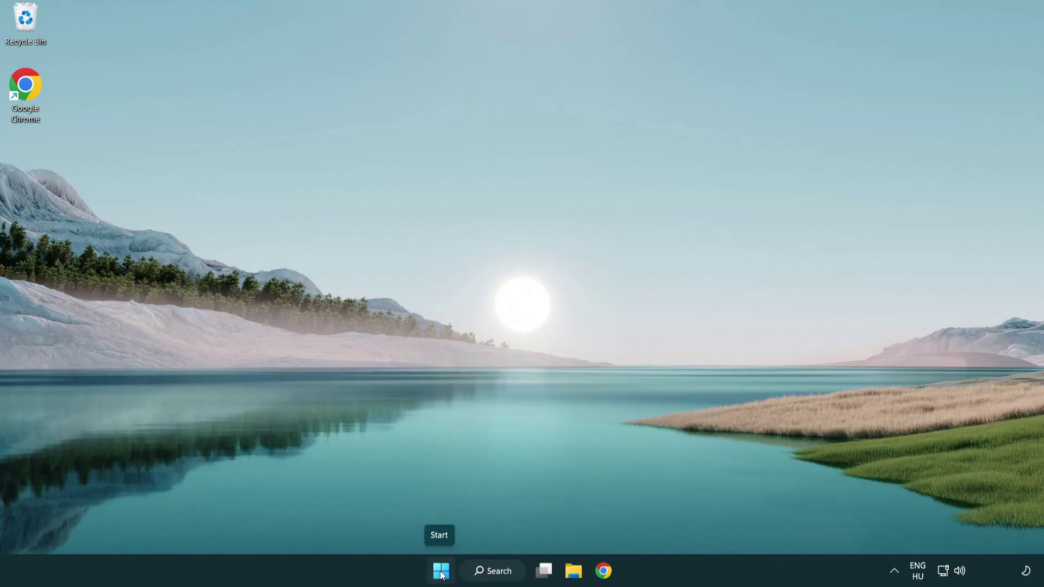
- Open the Win+X quick-link menu of system tools from the Start button
right_click(441, 575)
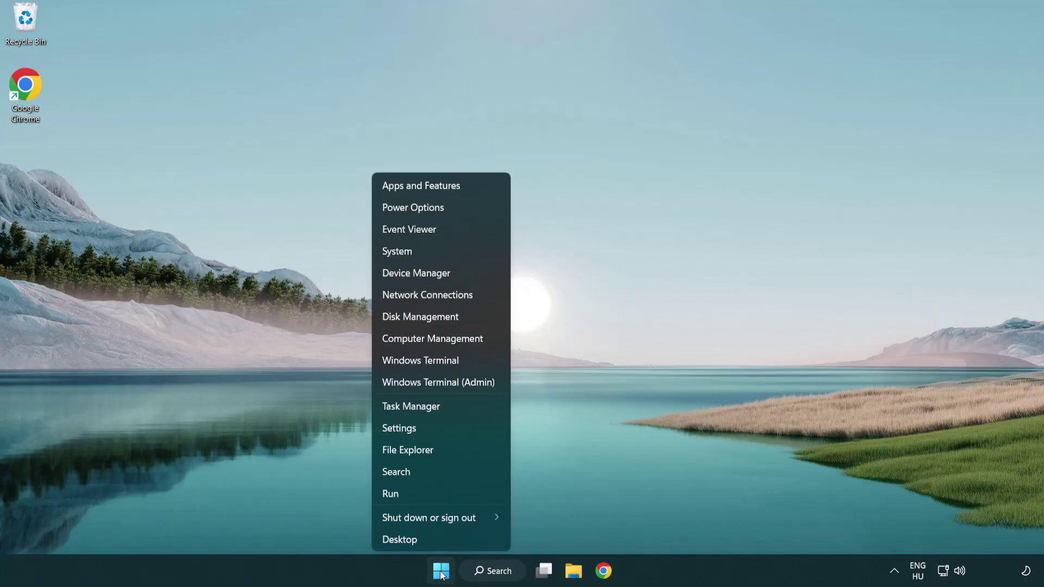
- Disable Terminal and Phone Link in Task Manager's Startup apps list
click(462, 411)
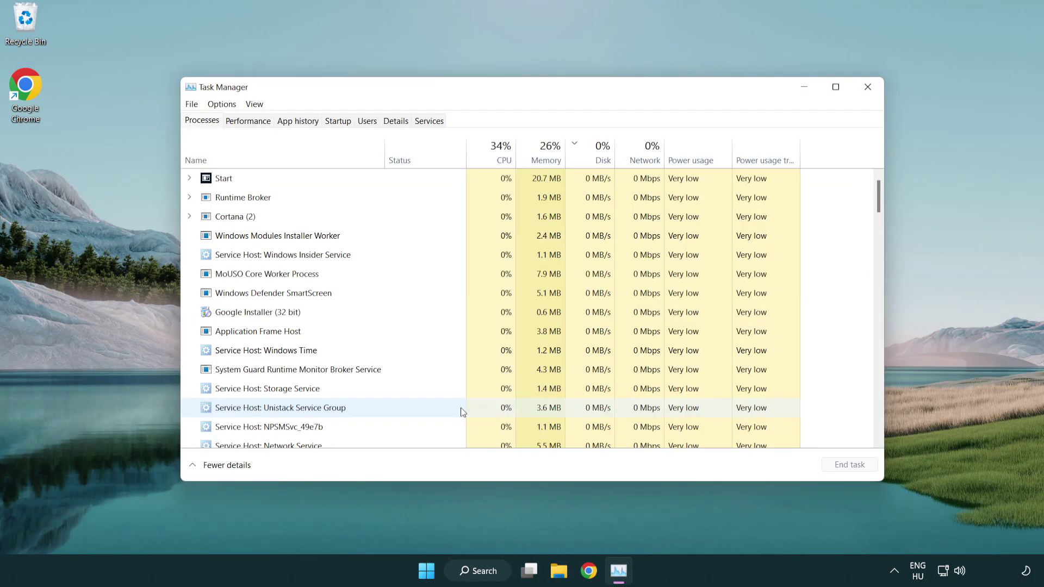
click(340, 122)
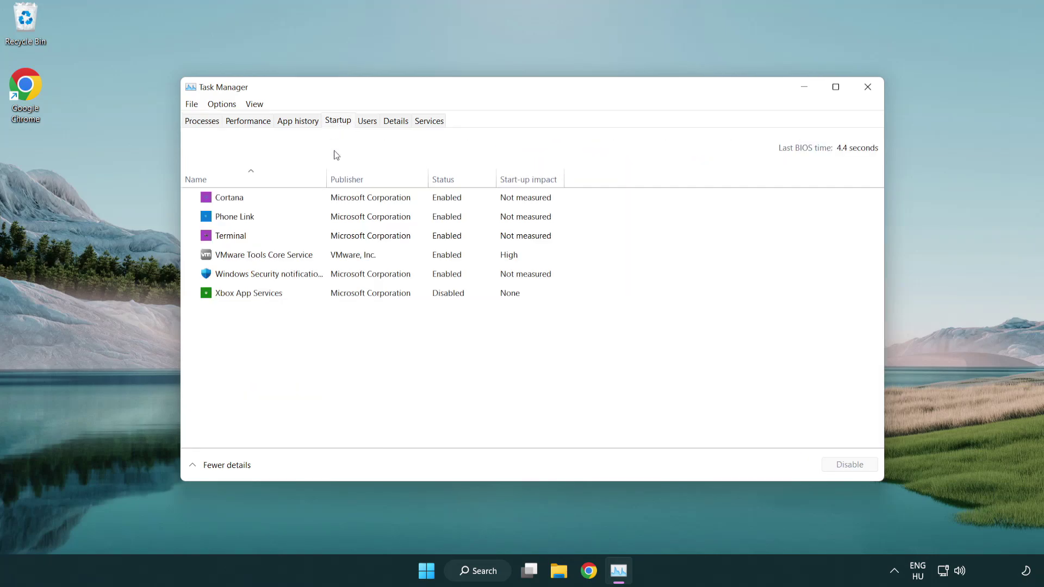
click(342, 238)
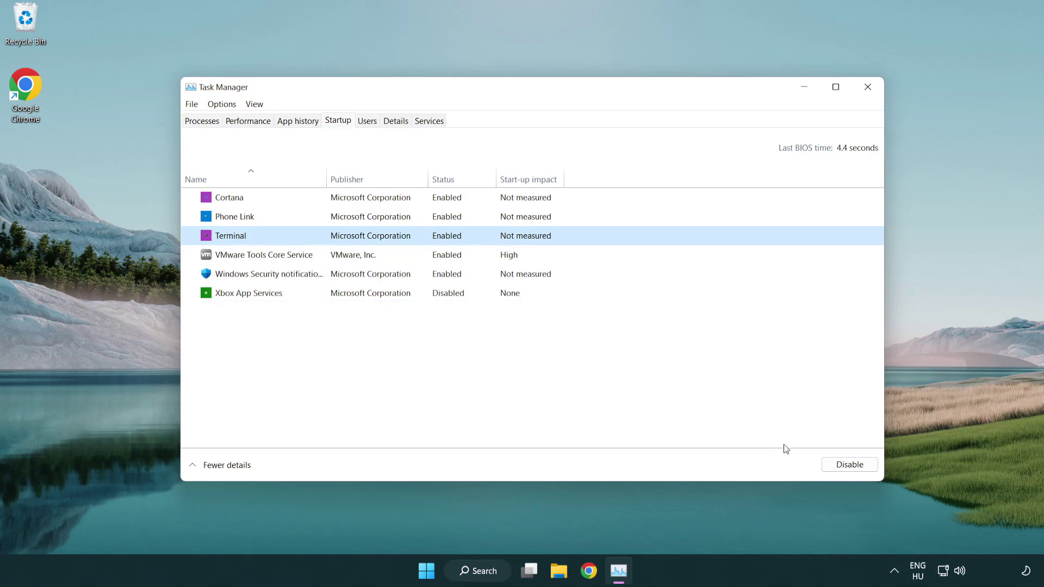
click(826, 463)
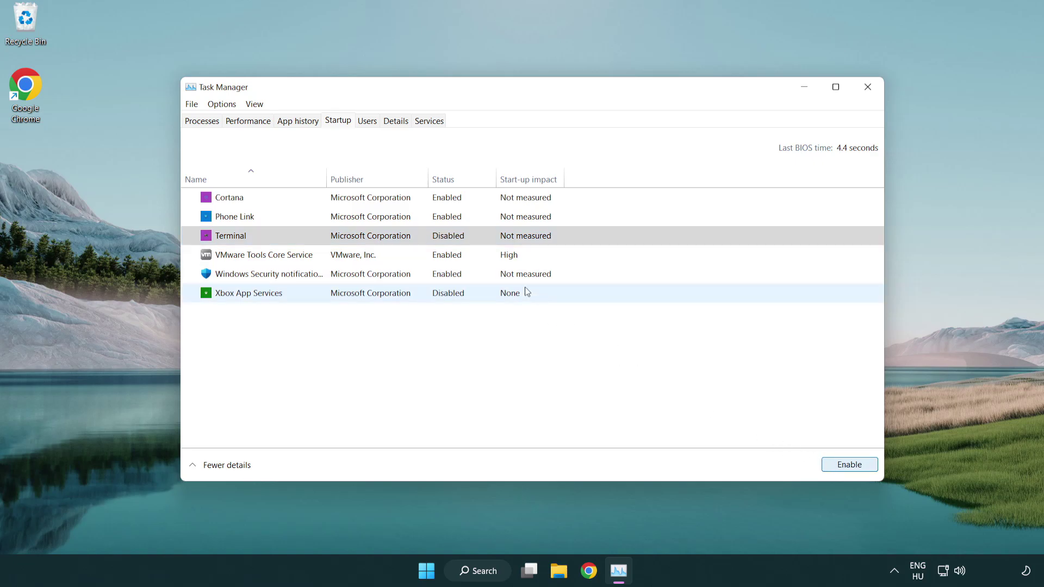
click(436, 221)
click(850, 468)
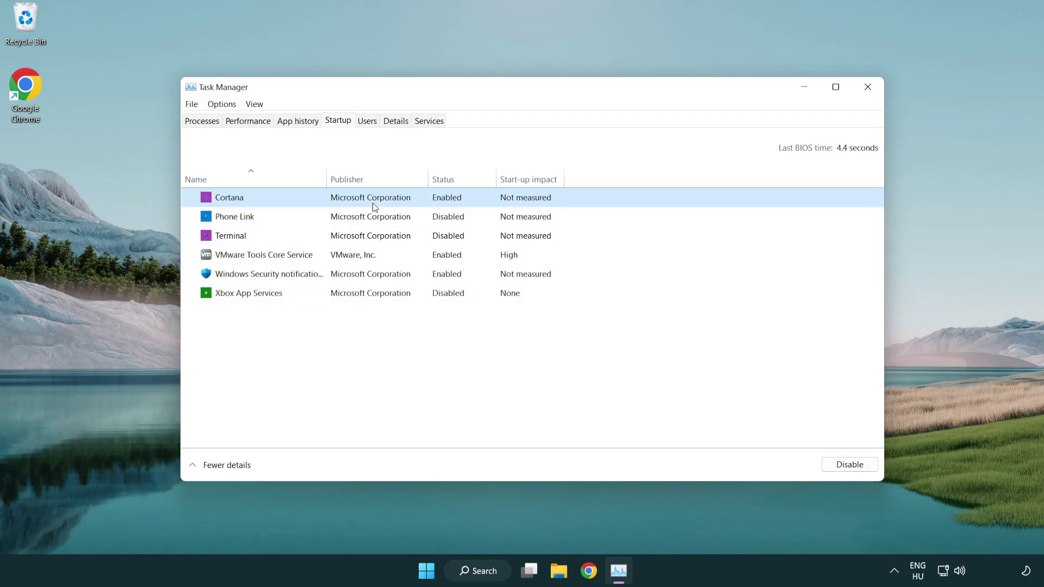
- Disable Cortana and Windows Security notifications at startup, then close Task Manager
click(849, 466)
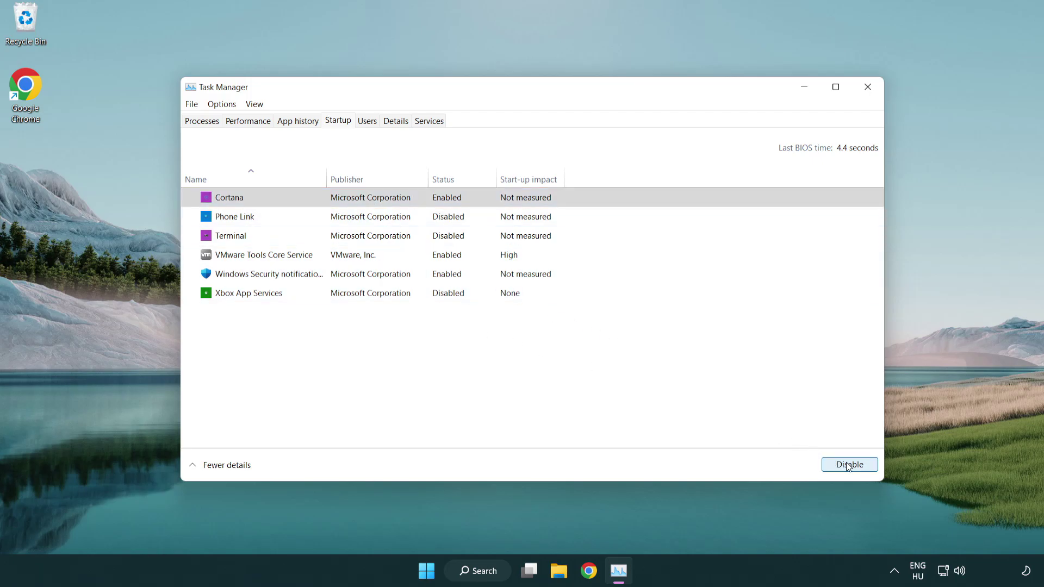
click(500, 281)
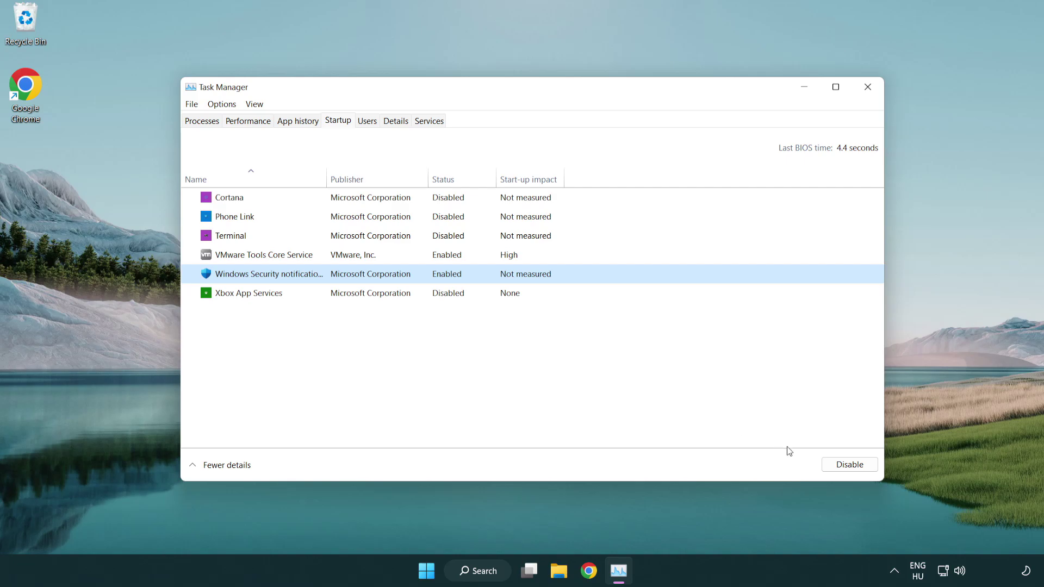
click(848, 465)
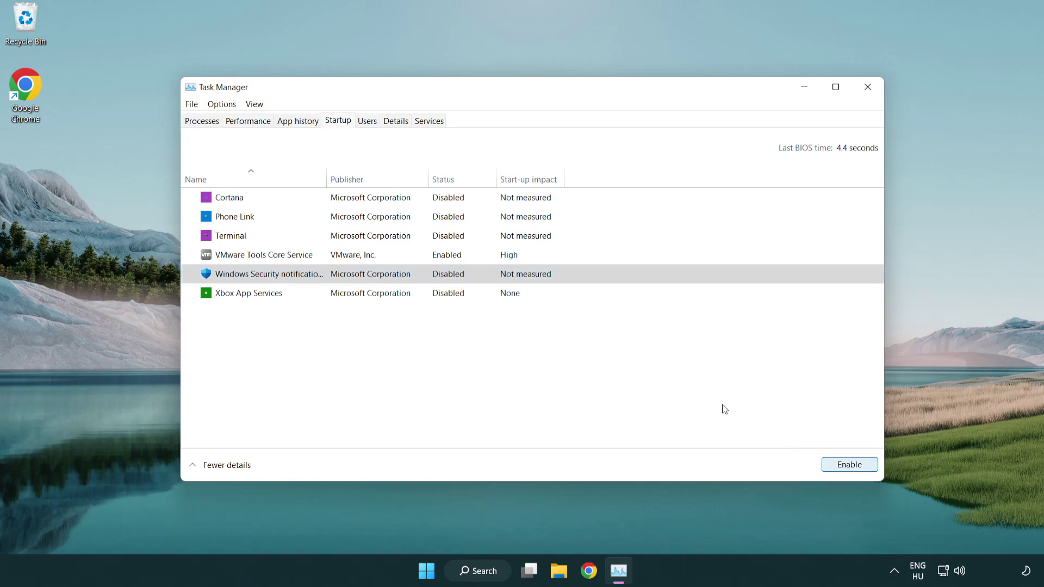
click(869, 91)
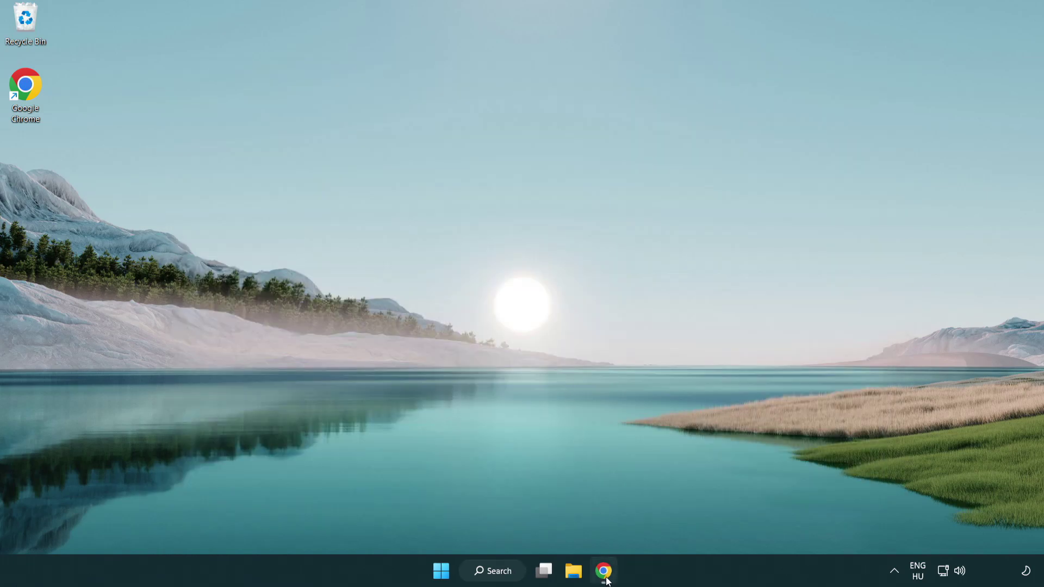
- Return to the DirectX page in Chrome and download the End-User Runtime Web Installer, dxwebsetup.exe
click(606, 579)
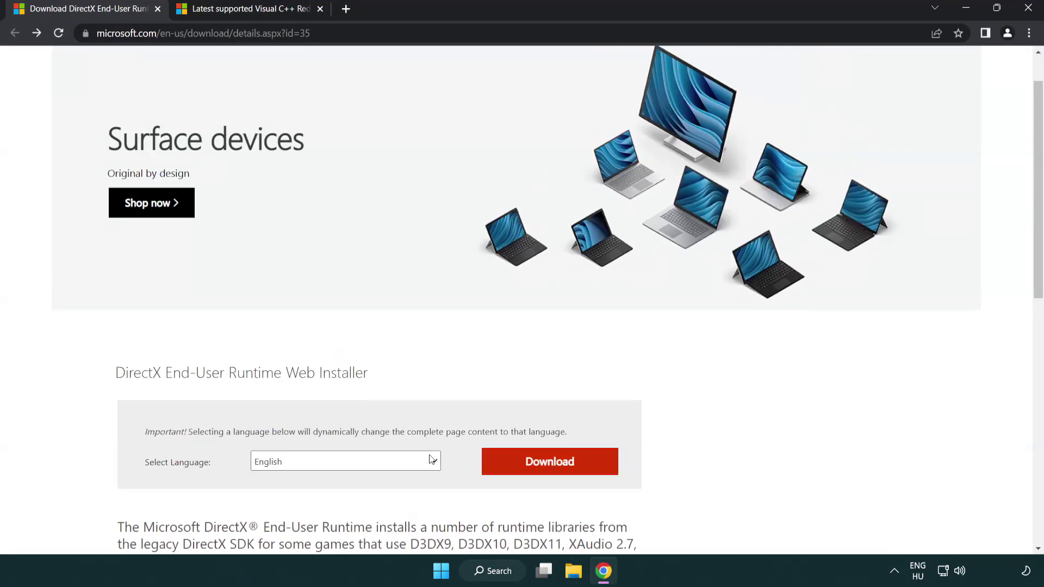
scroll(432, 459, up, 1)
click(455, 38)
click(455, 38)
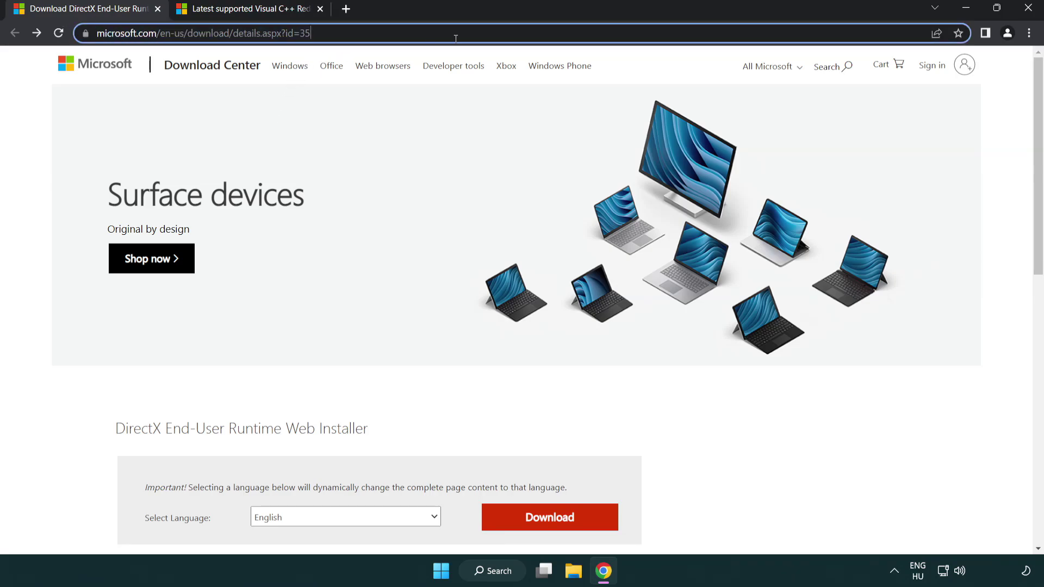
click(1001, 238)
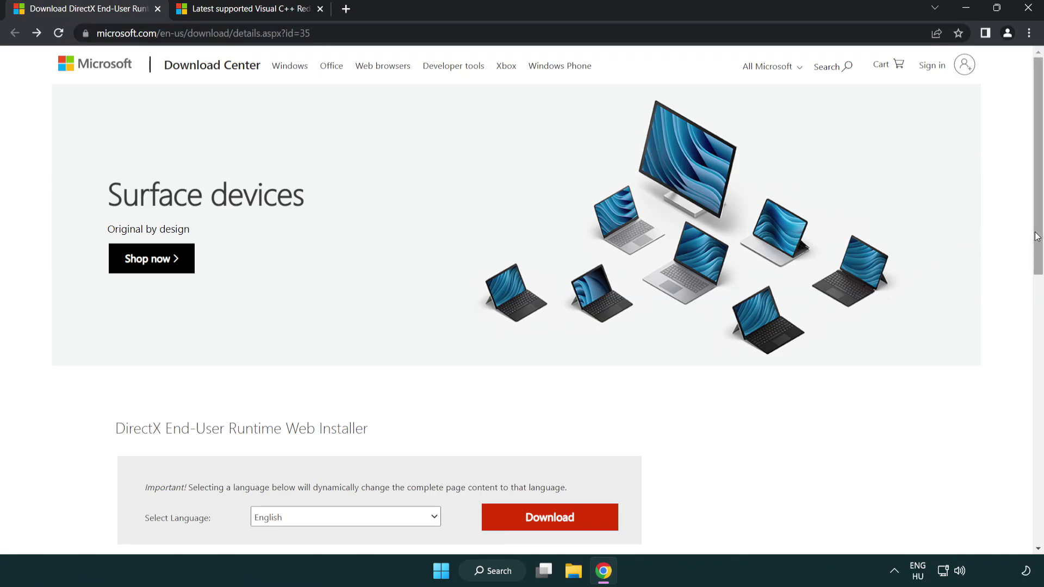
drag(1037, 237, 1036, 303)
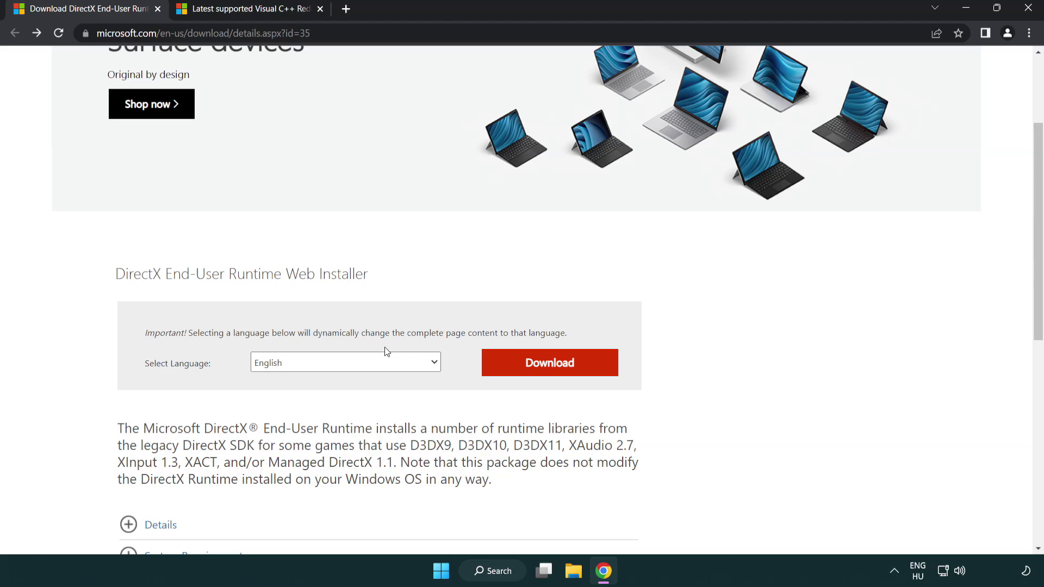
click(554, 373)
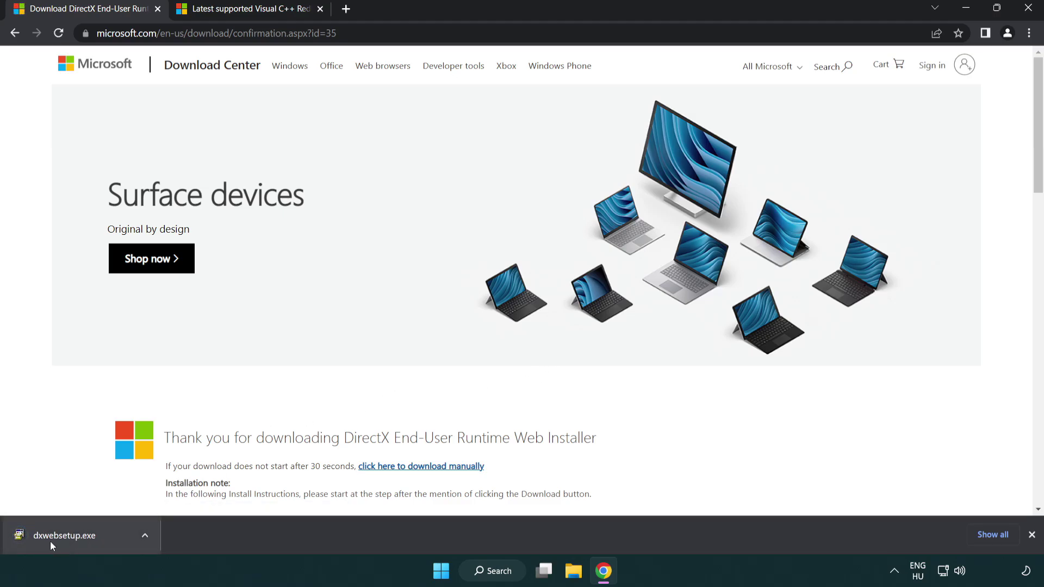
- Run dxwebsetup.exe, accept the licence, decline the Bing Bar and finish DirectX Setup
click(67, 537)
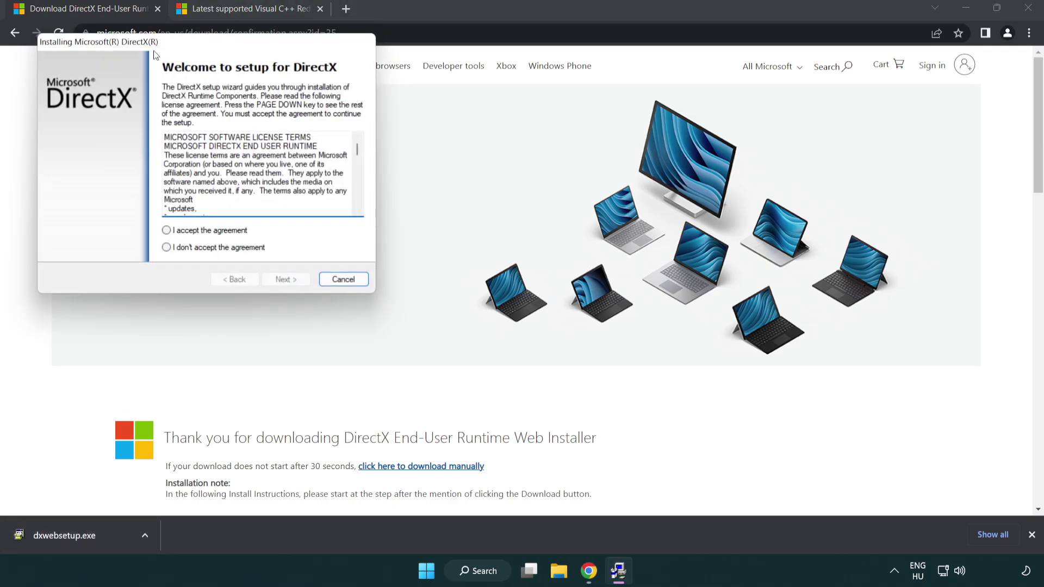
drag(159, 49, 460, 164)
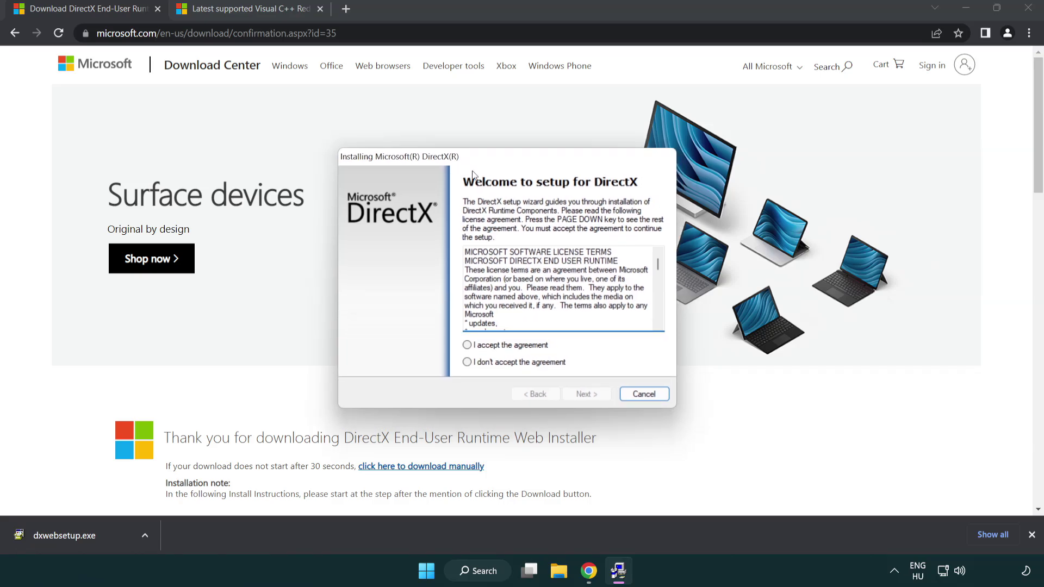
drag(658, 267, 656, 316)
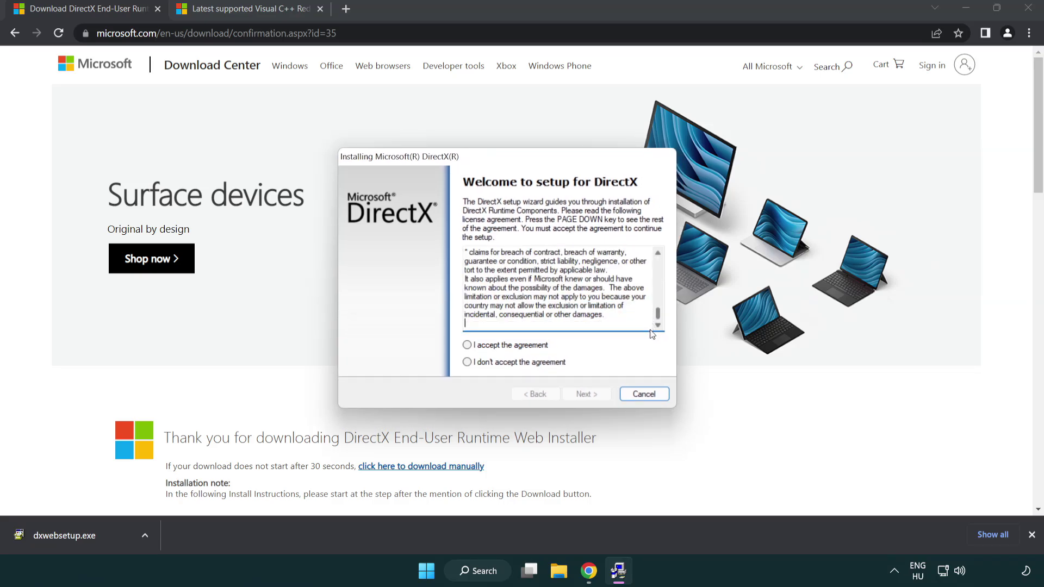
click(467, 347)
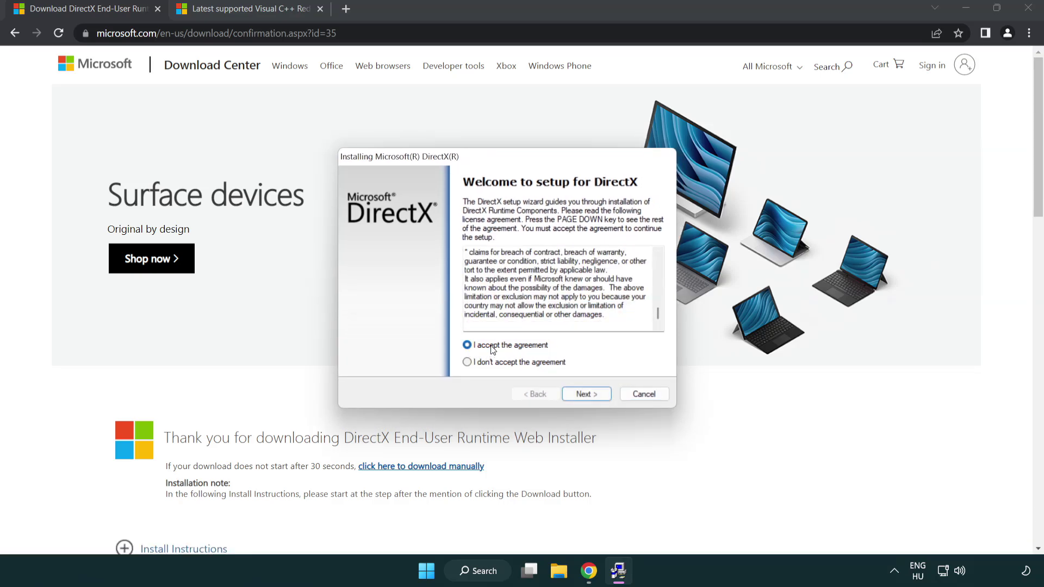
click(588, 396)
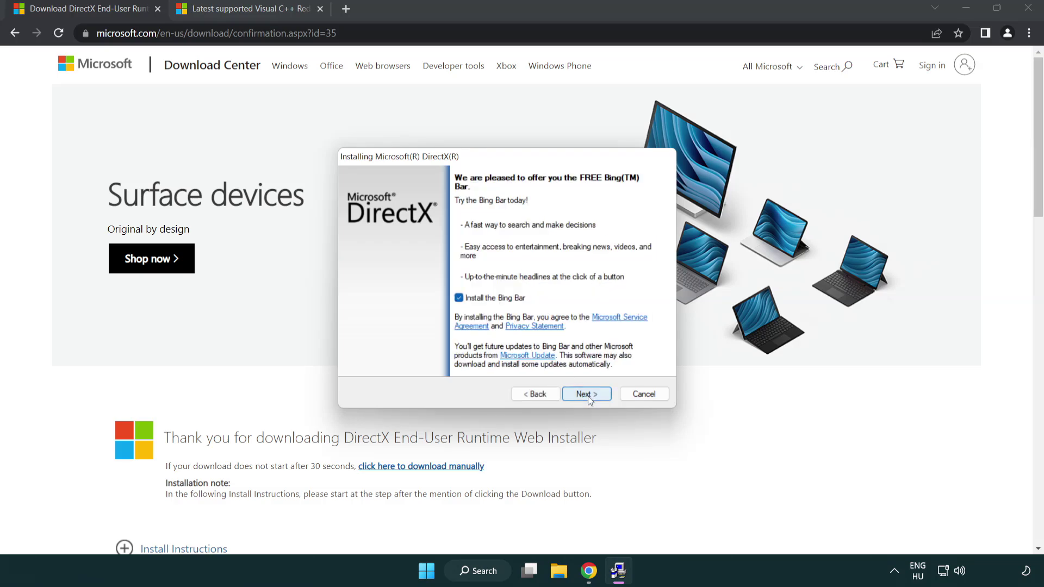
click(459, 298)
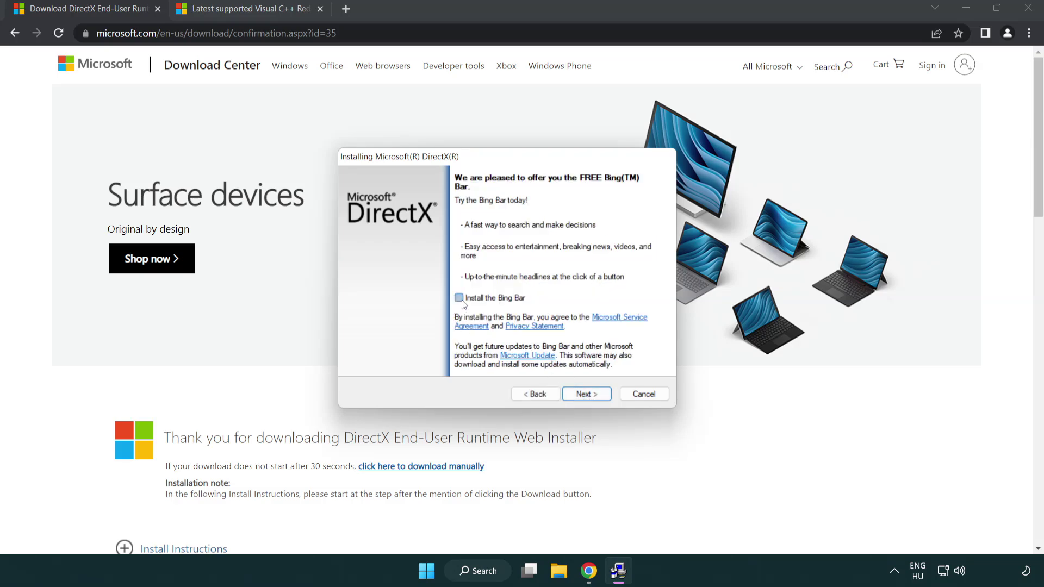
click(590, 392)
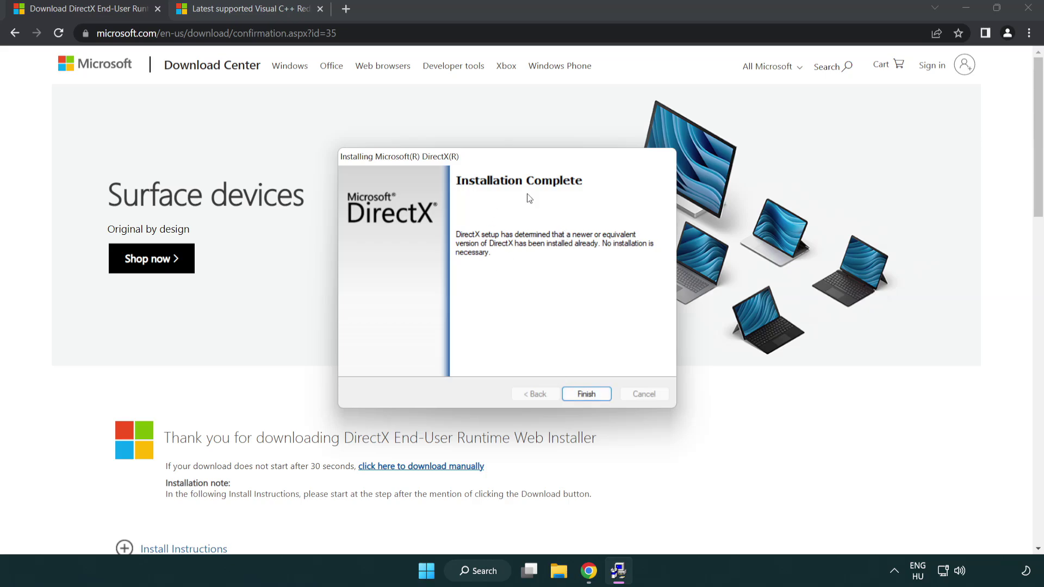
click(588, 393)
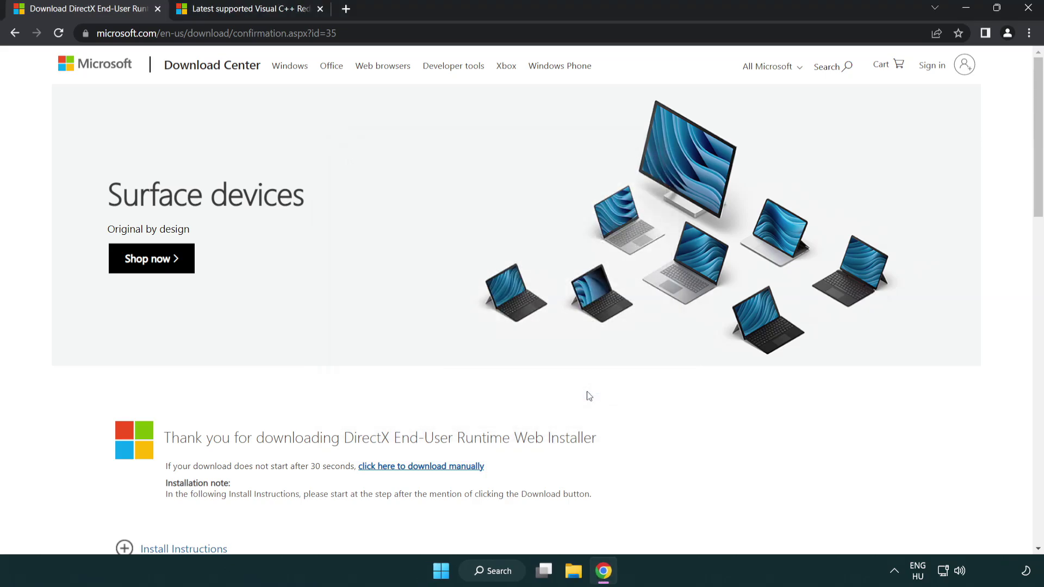
- Close the DirectX tab and return to the Visual C++ documentation page
click(158, 9)
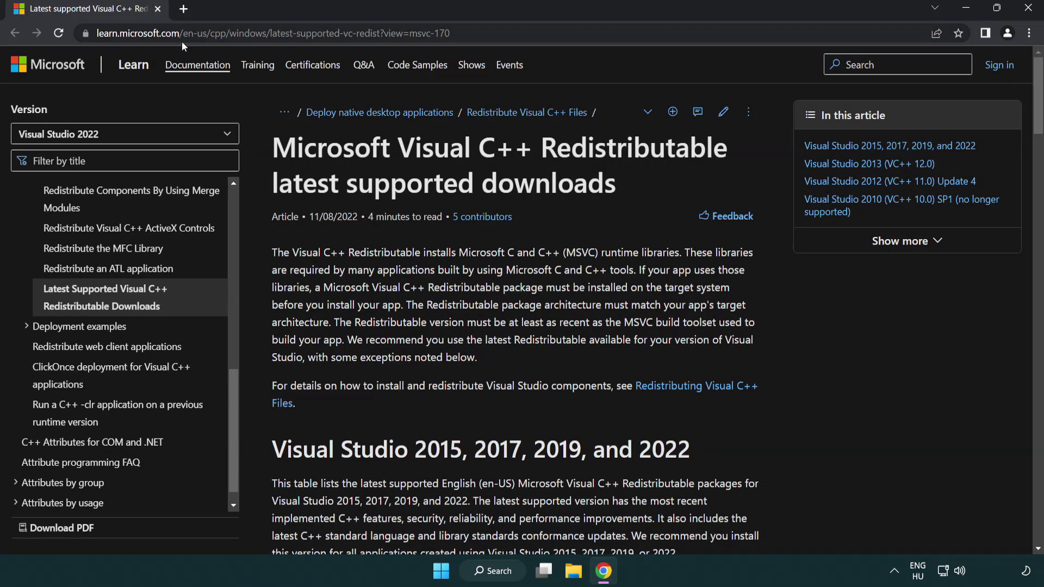
click(463, 33)
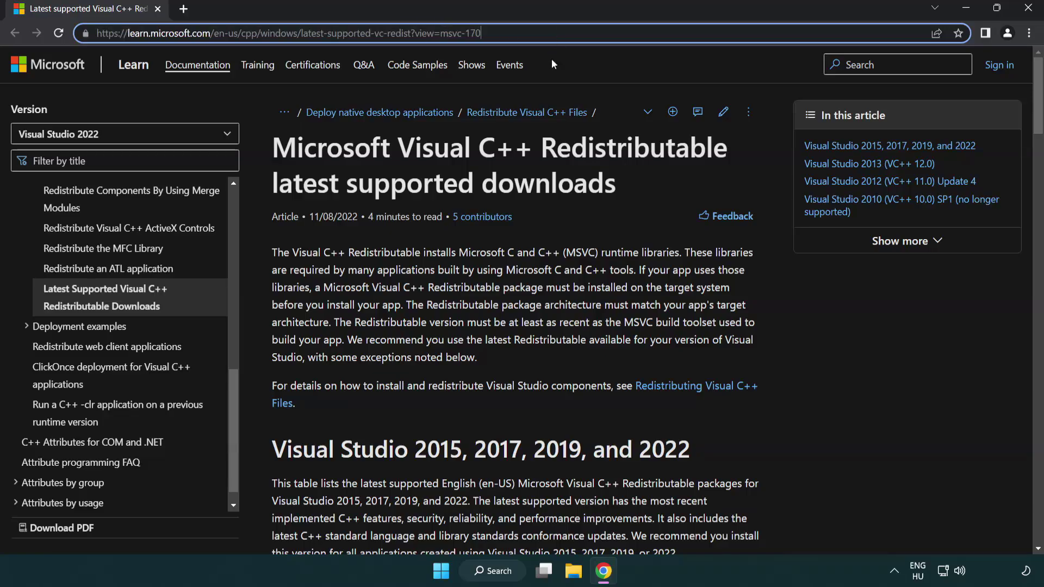
click(537, 179)
- Download the ARM64, x86 and x64 Visual C++ redistributables and run VC_redist.arm64.exe
scroll(537, 179, down, 6)
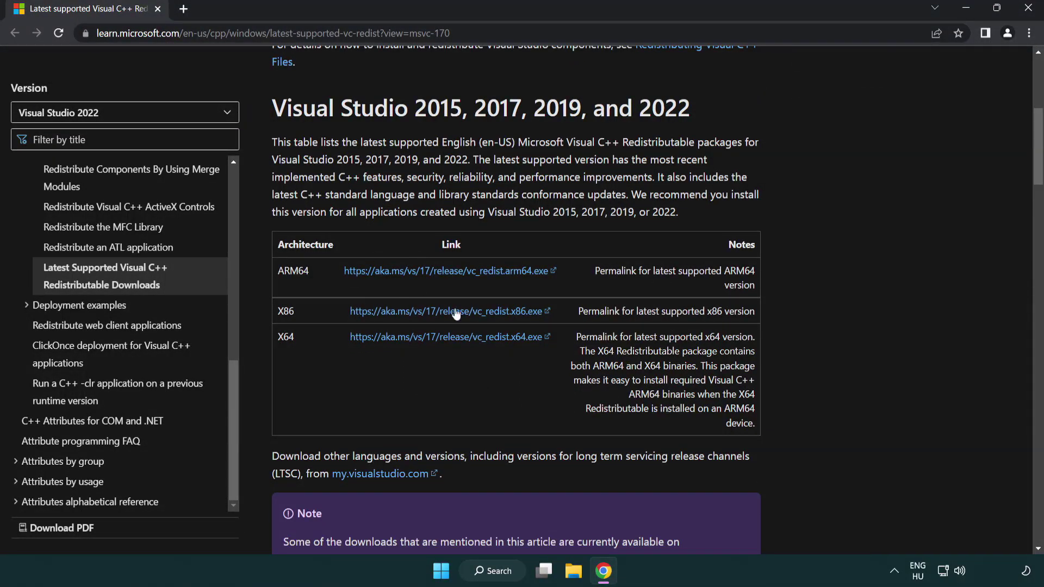
click(427, 279)
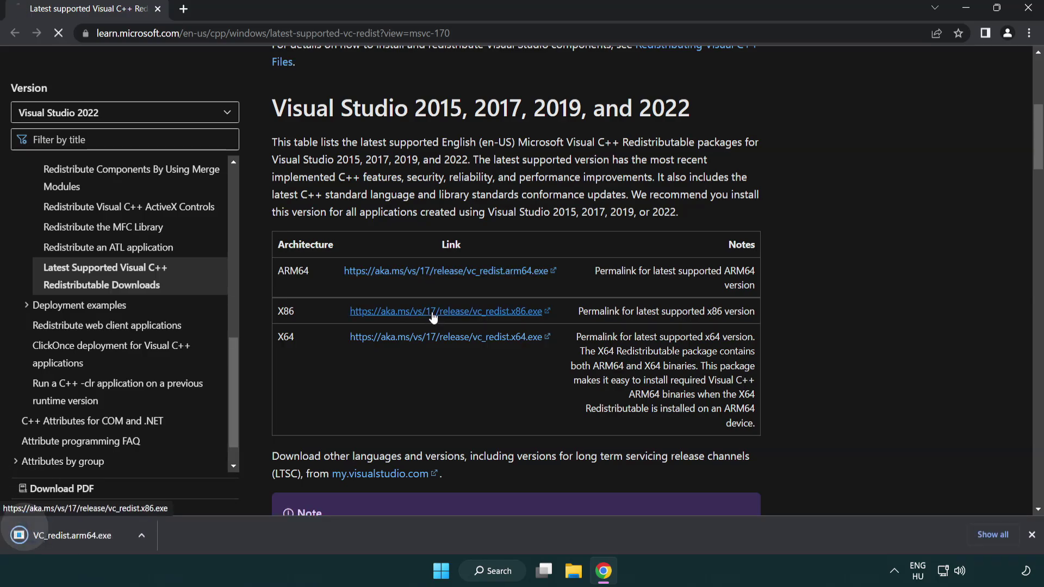
click(438, 337)
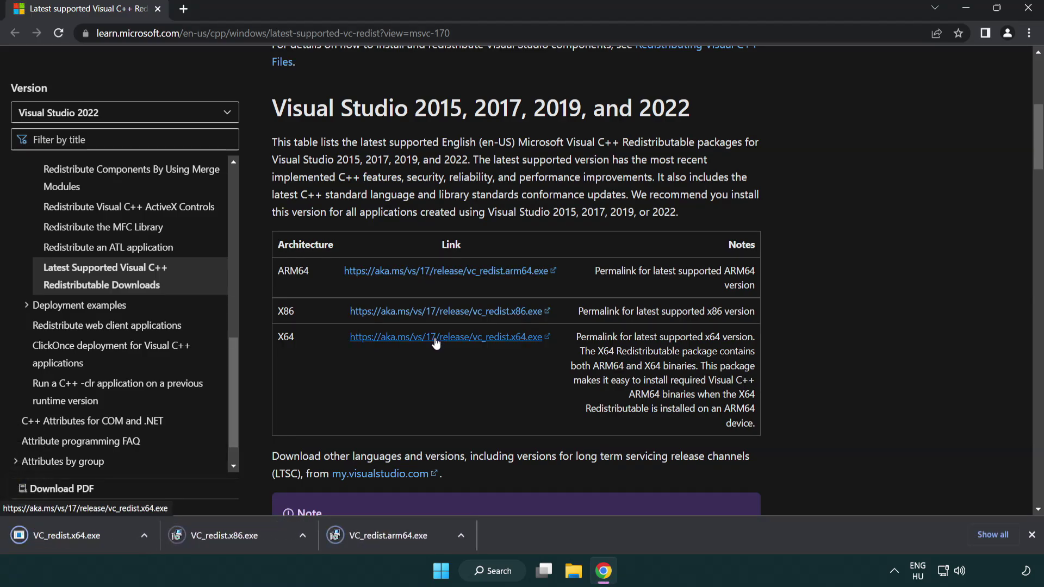
click(399, 543)
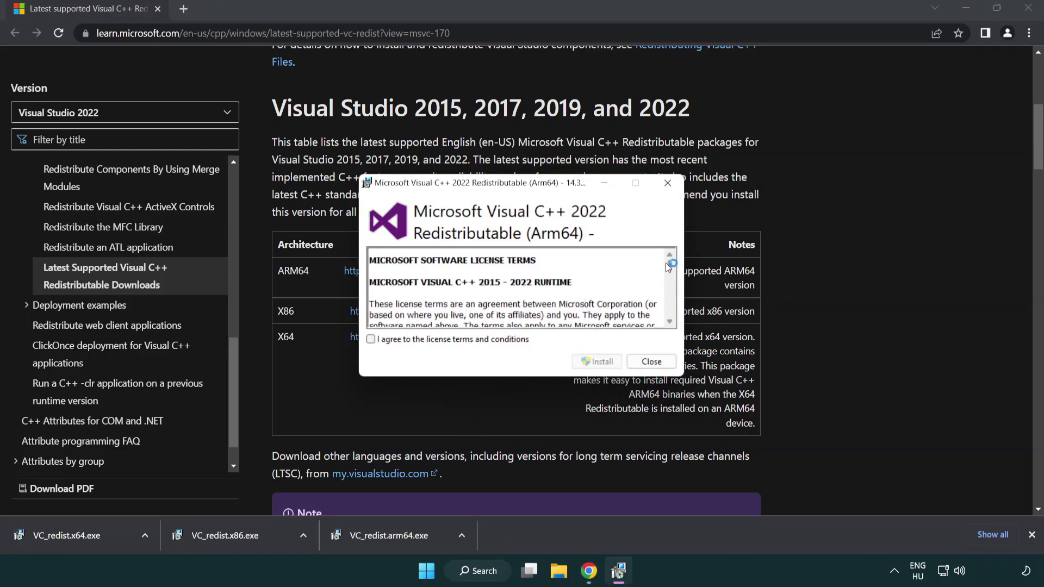
- Accept the licence and attempt the ARM64 redistributable install, which fails as unsupported
drag(669, 265, 671, 311)
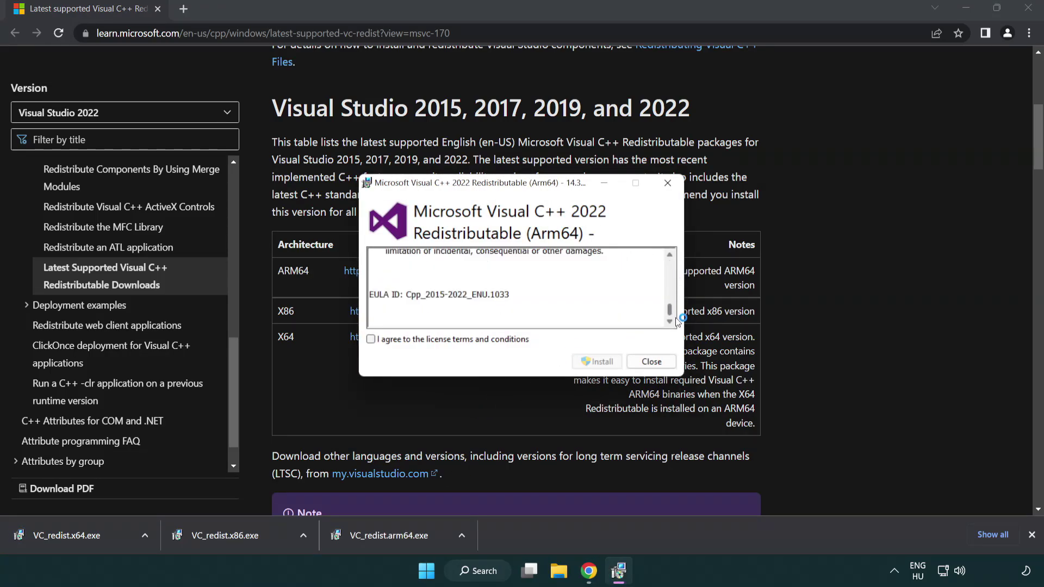
click(375, 341)
click(581, 361)
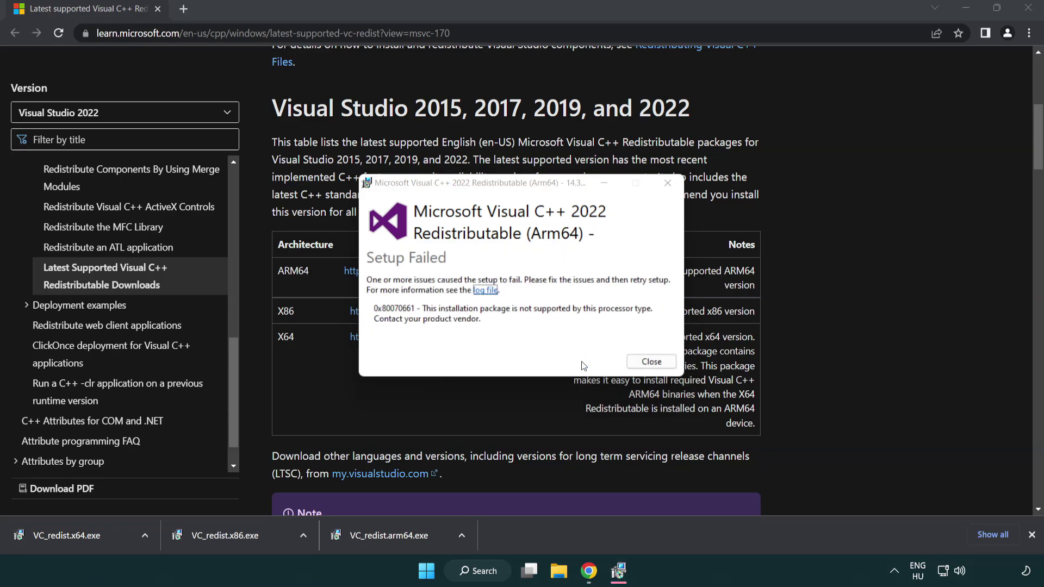
click(651, 363)
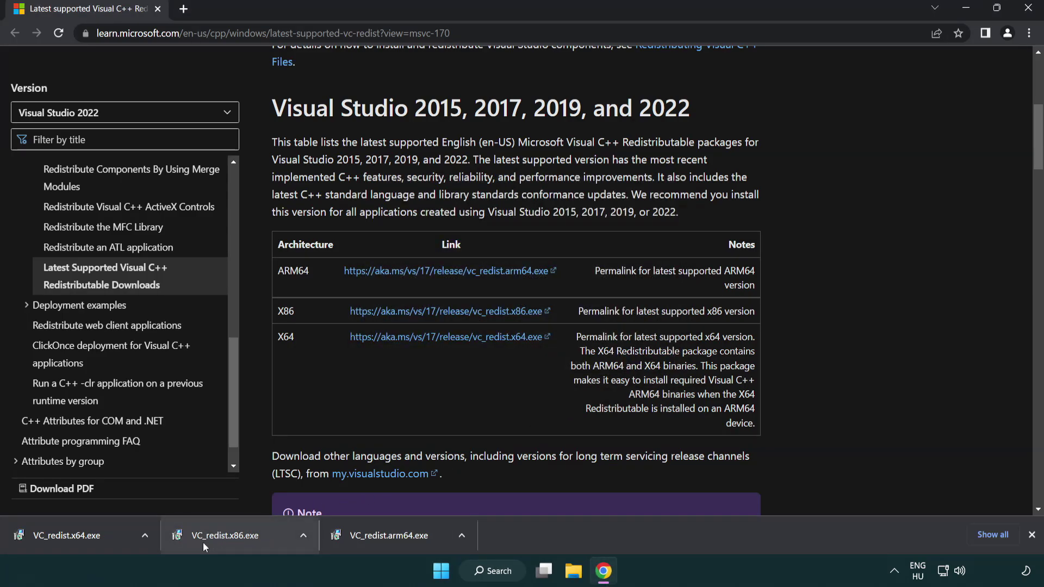
- Install the x86 and x64 Visual C++ 2015-2022 redistributables, then close Chrome
click(233, 541)
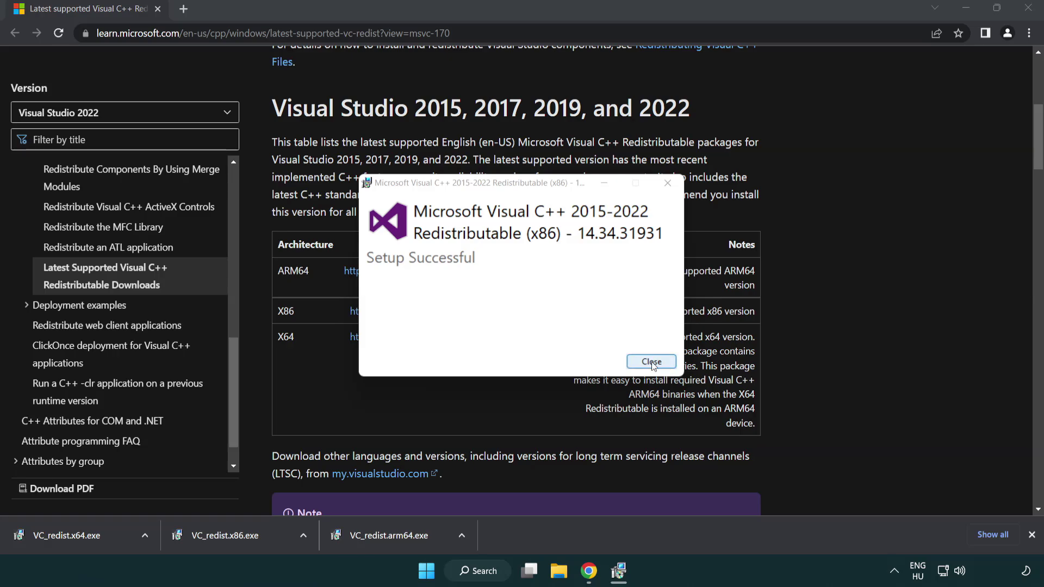
click(652, 362)
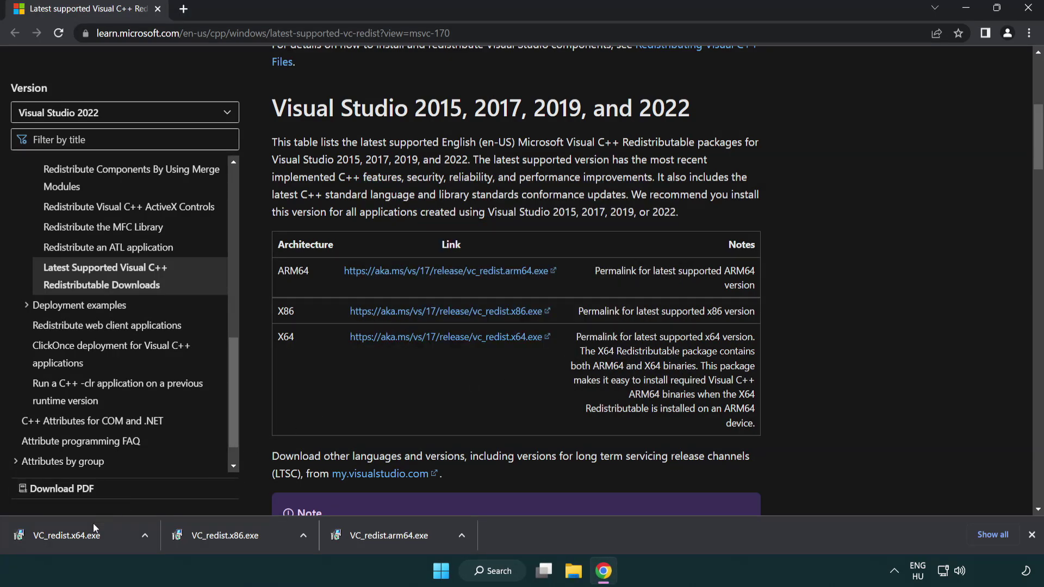
click(79, 533)
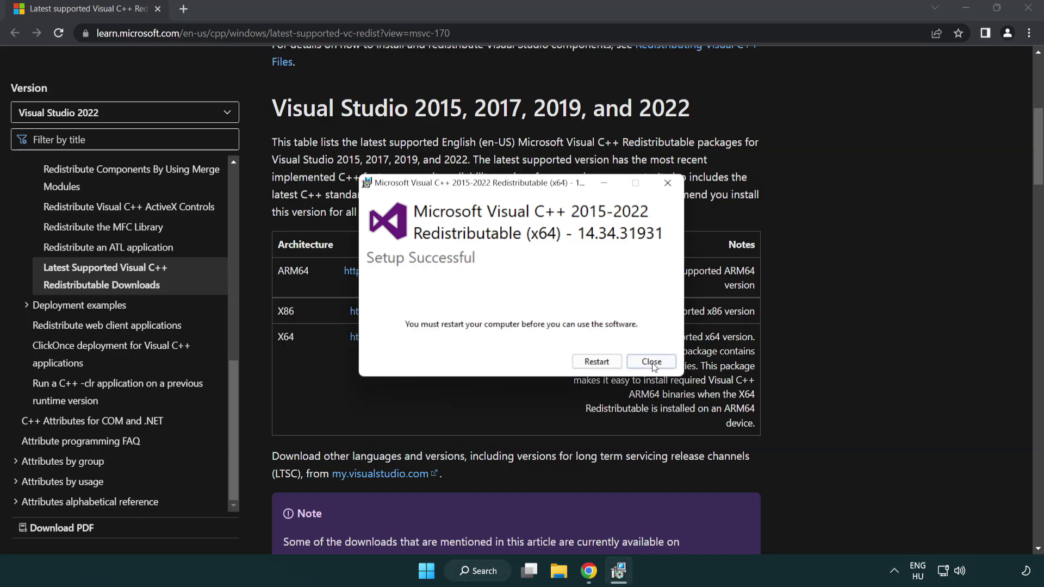
click(651, 361)
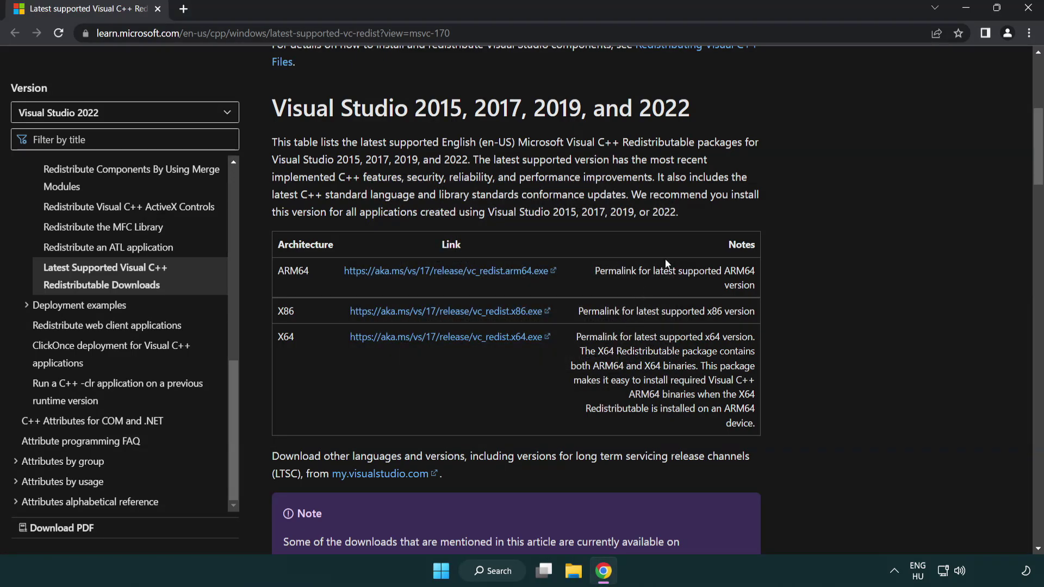
click(1029, 10)
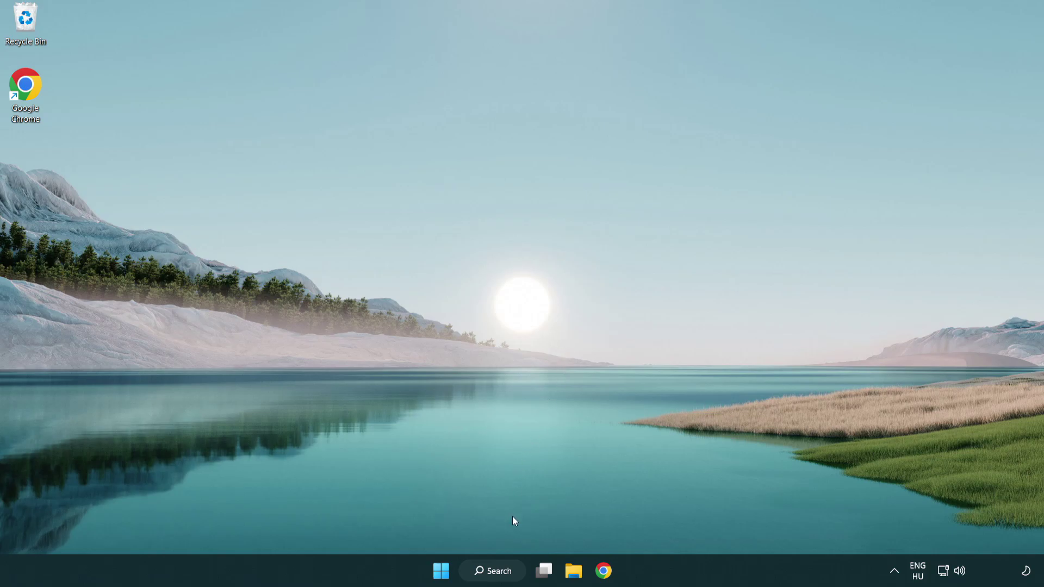
- Search for cmd and run Command Prompt as administrator
click(490, 572)
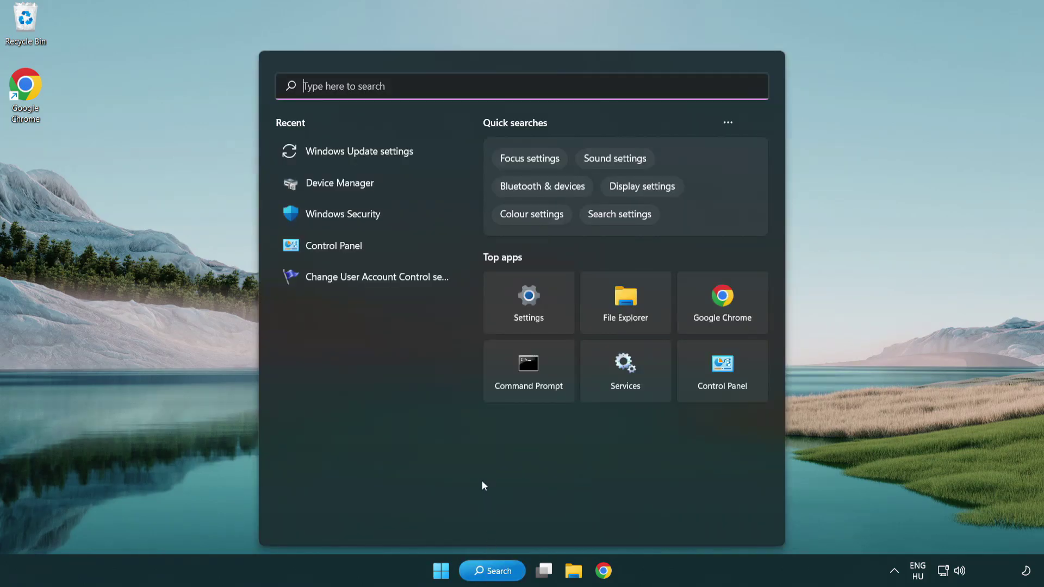
text(cmd)
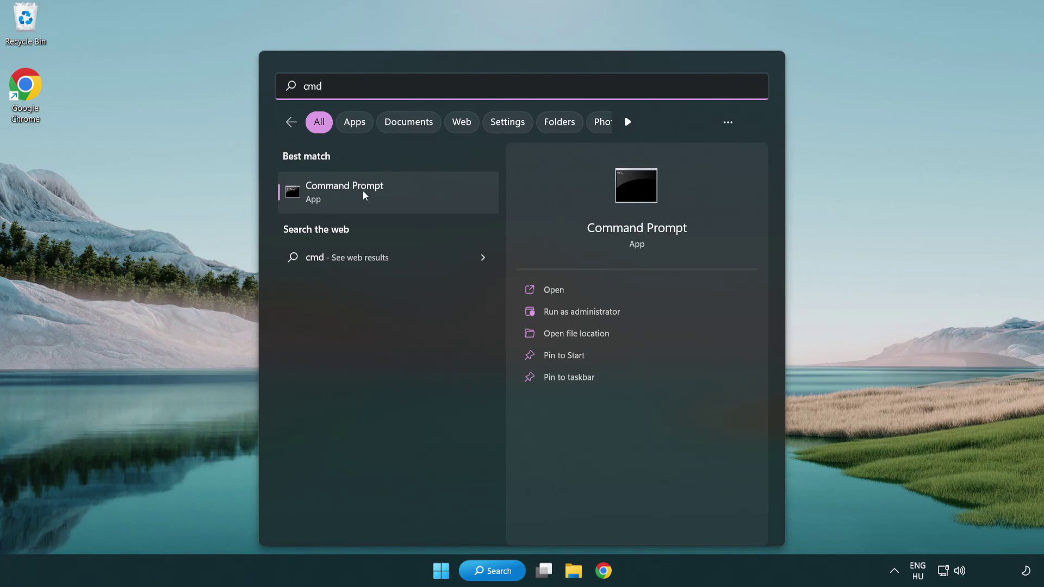
right_click(399, 199)
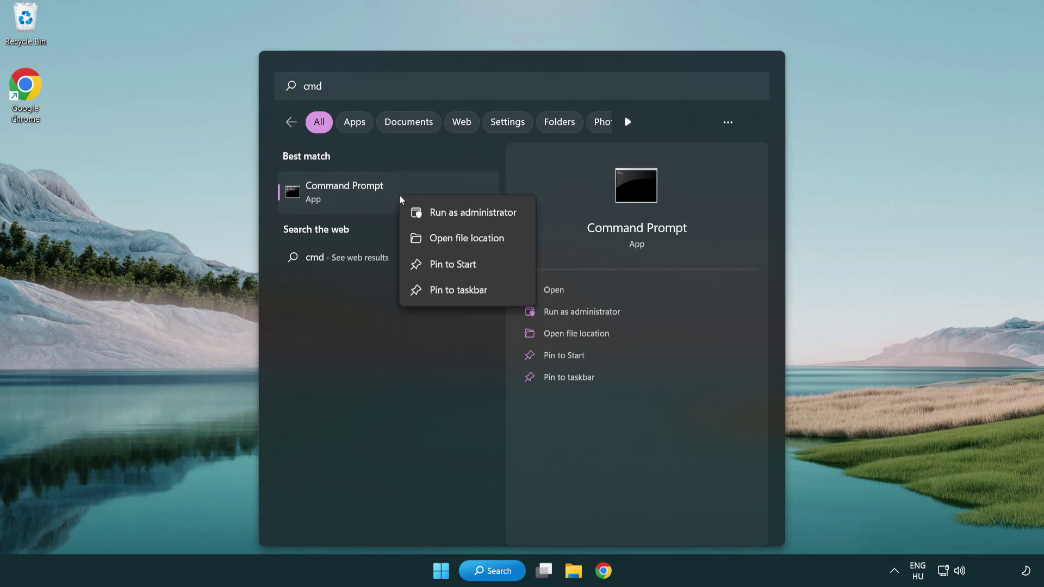
click(471, 217)
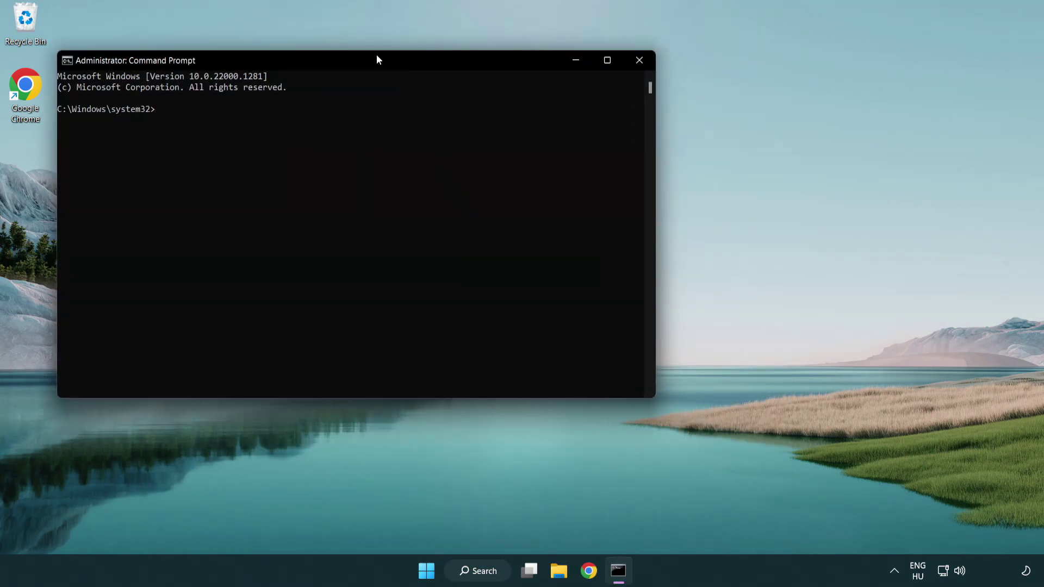
drag(377, 56, 526, 108)
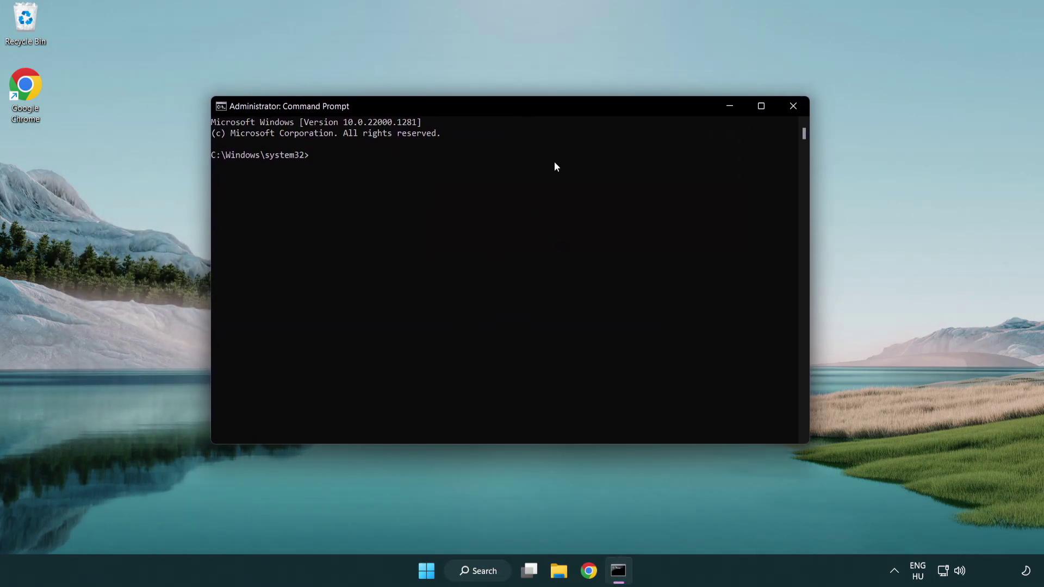
- Run sfc /scannow in the administrator Command Prompt
text(sfc)
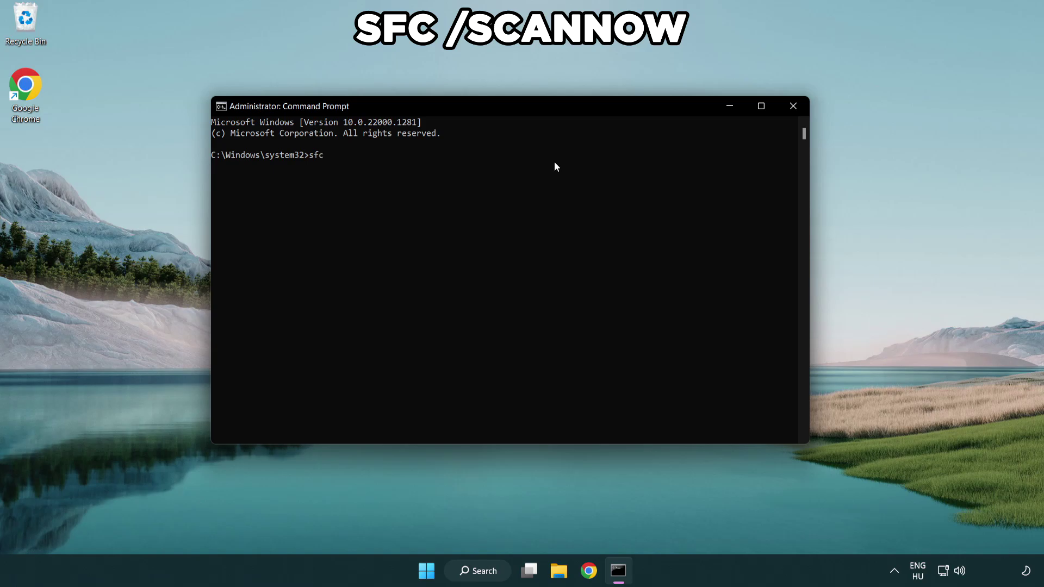
text( /scannow)
key(Return)
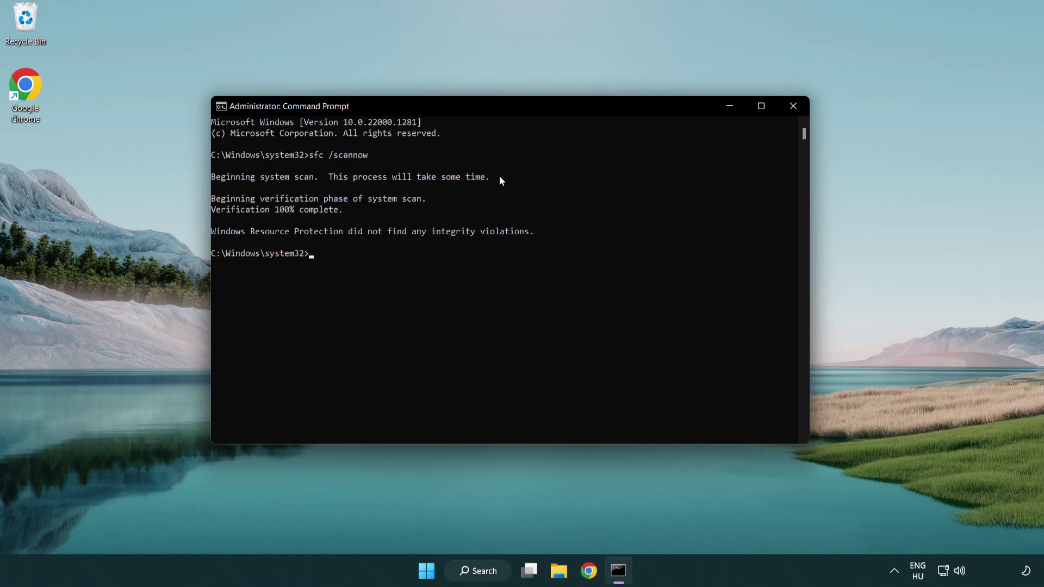
- Close Command Prompt and bring up the Start menu's Sleep, Shut down and Restart options
click(794, 106)
click(440, 570)
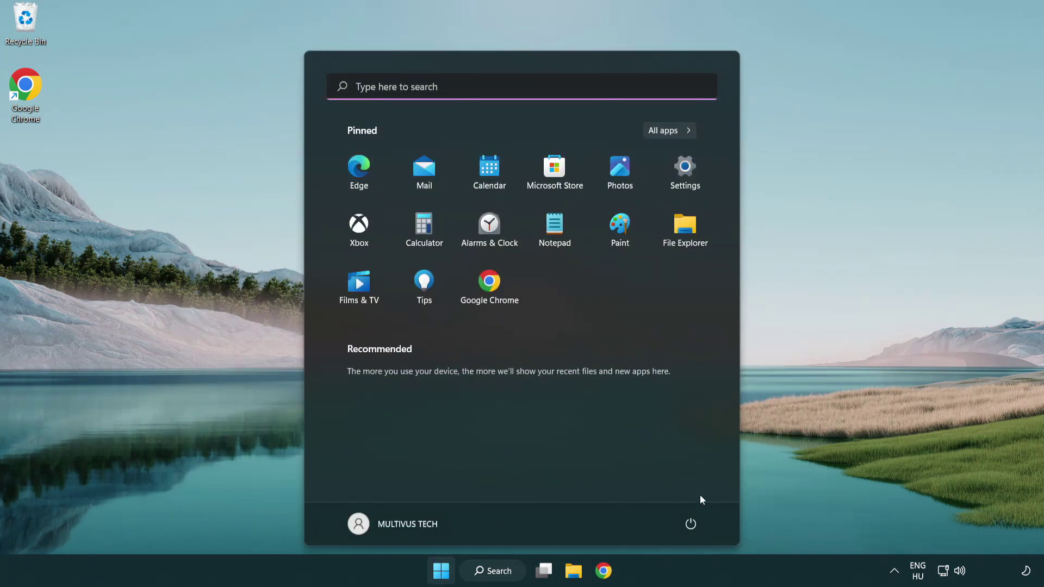
click(690, 524)
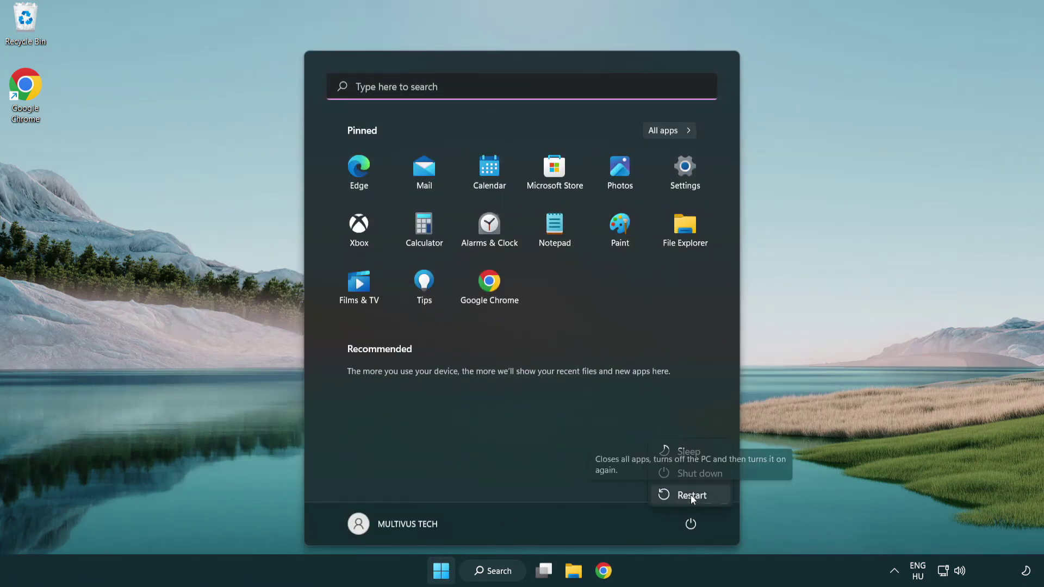